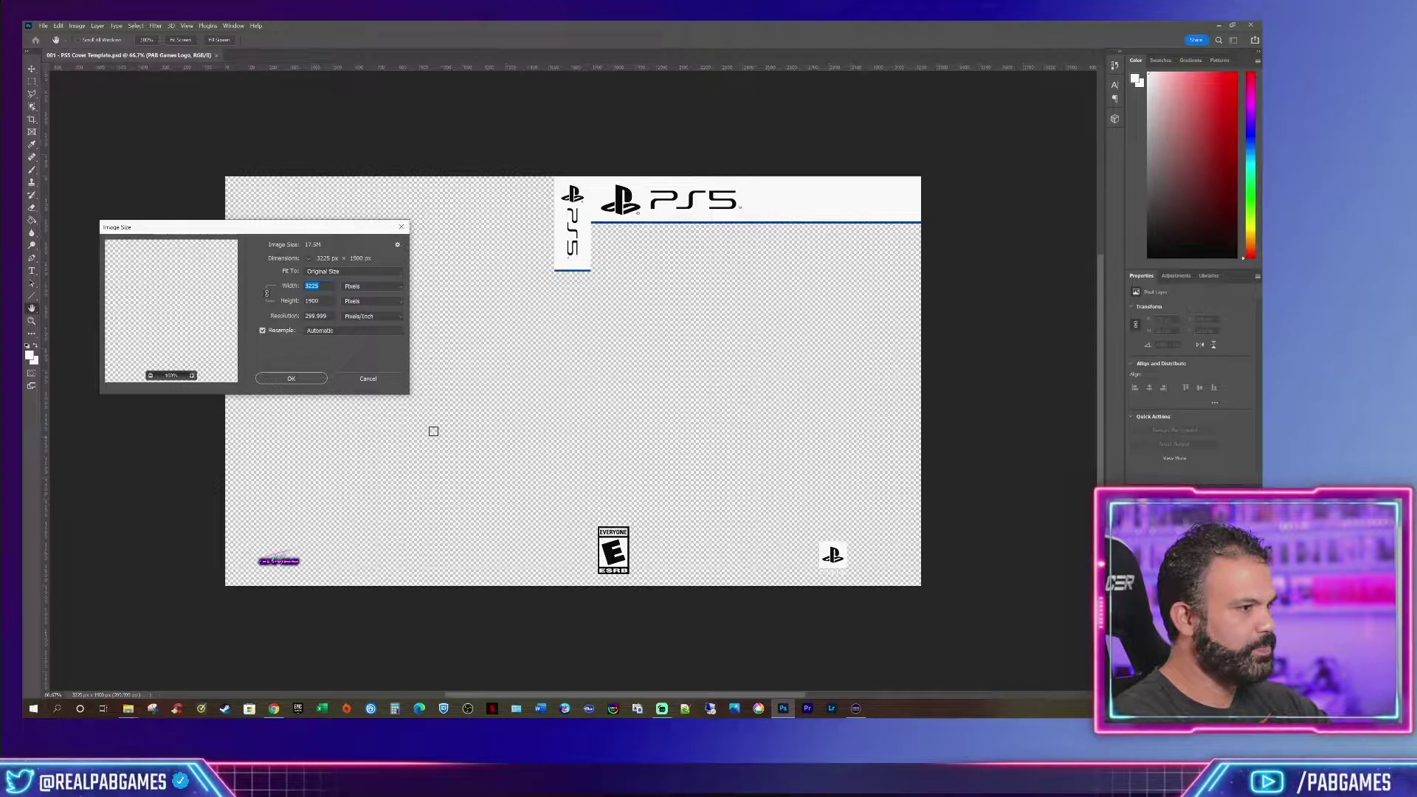
Check the template's width, height and units in the image size settings
{"action": "left_click_drag", "start_coordinate": [408, 394], "coordinate": [576, 582]}
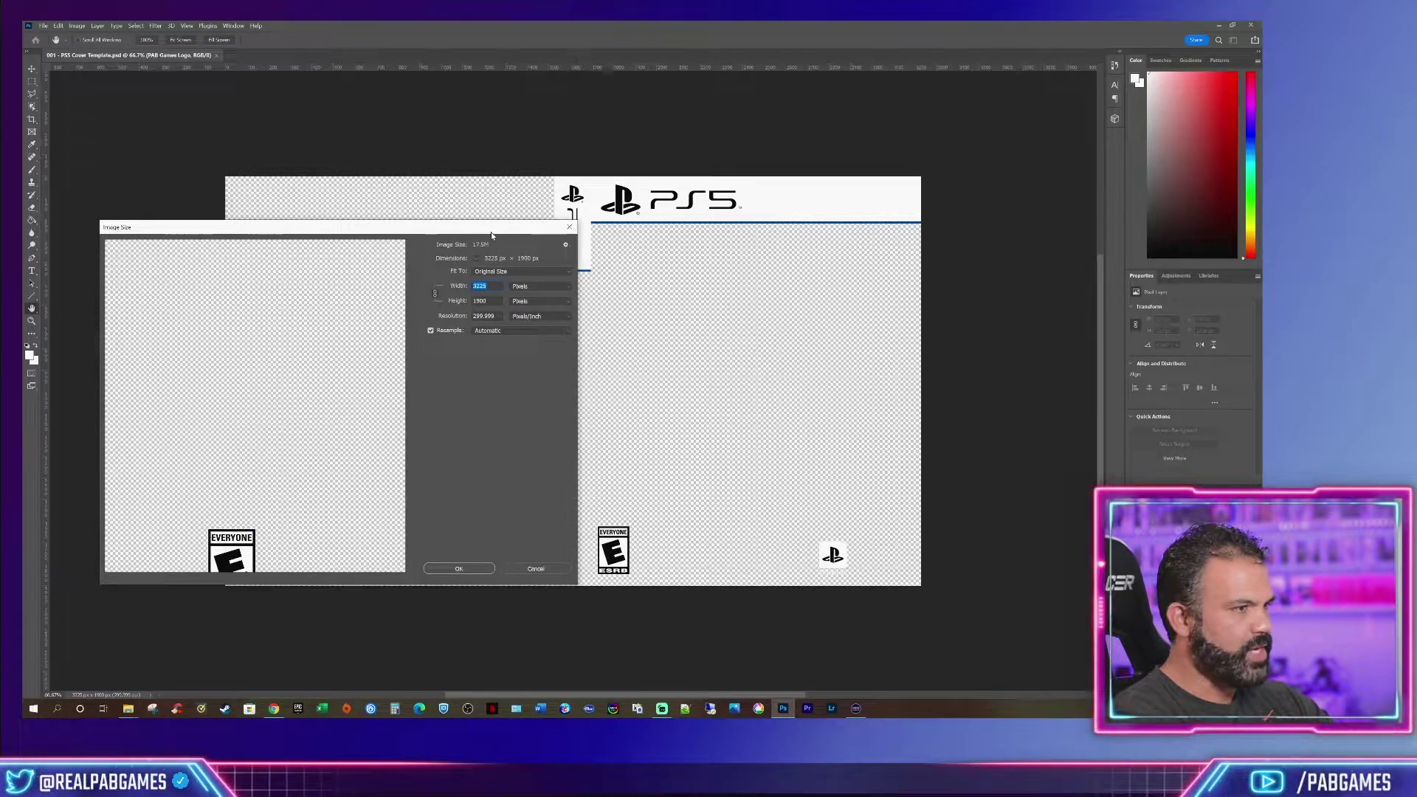
{"action": "left_click", "coordinate": [477, 259]}
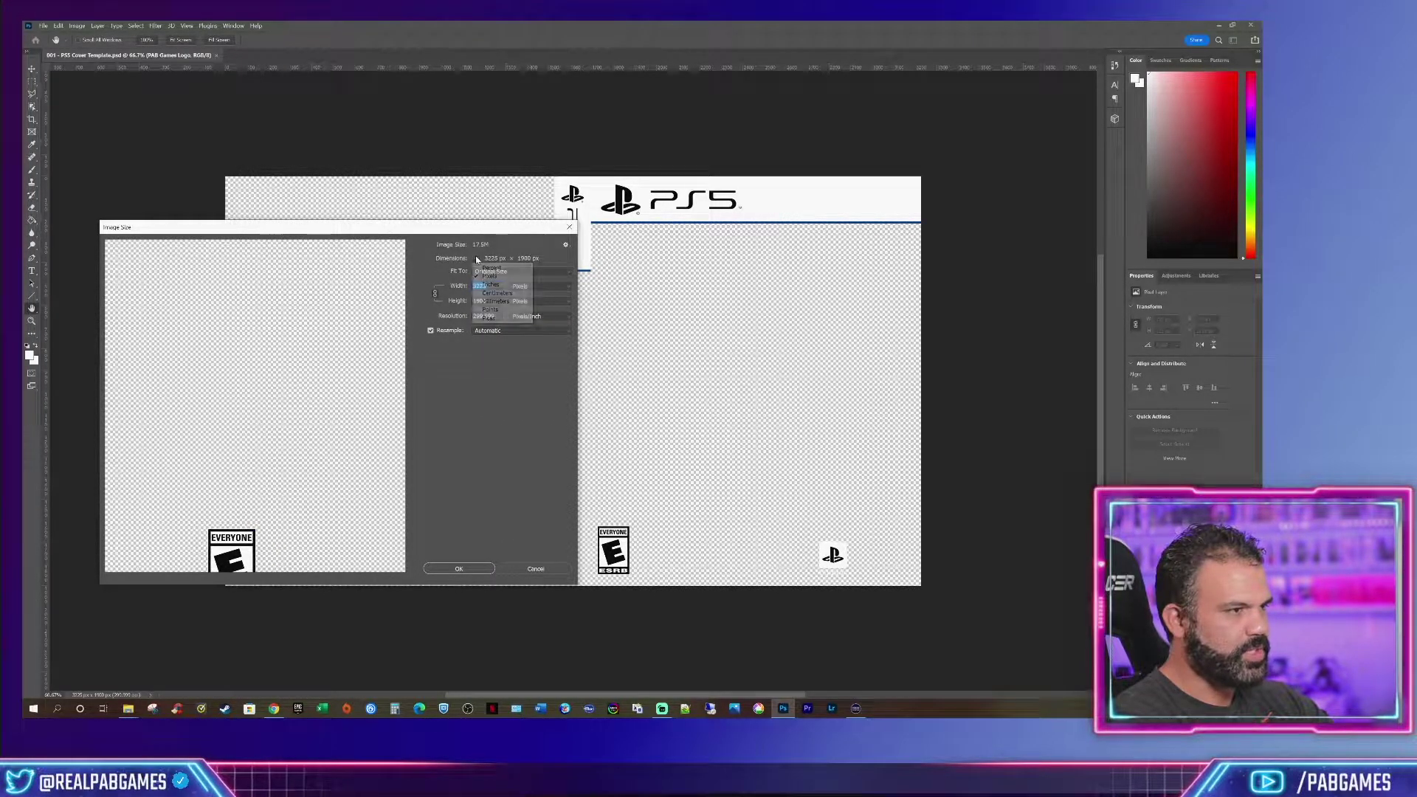
{"action": "left_click", "coordinate": [517, 287]}
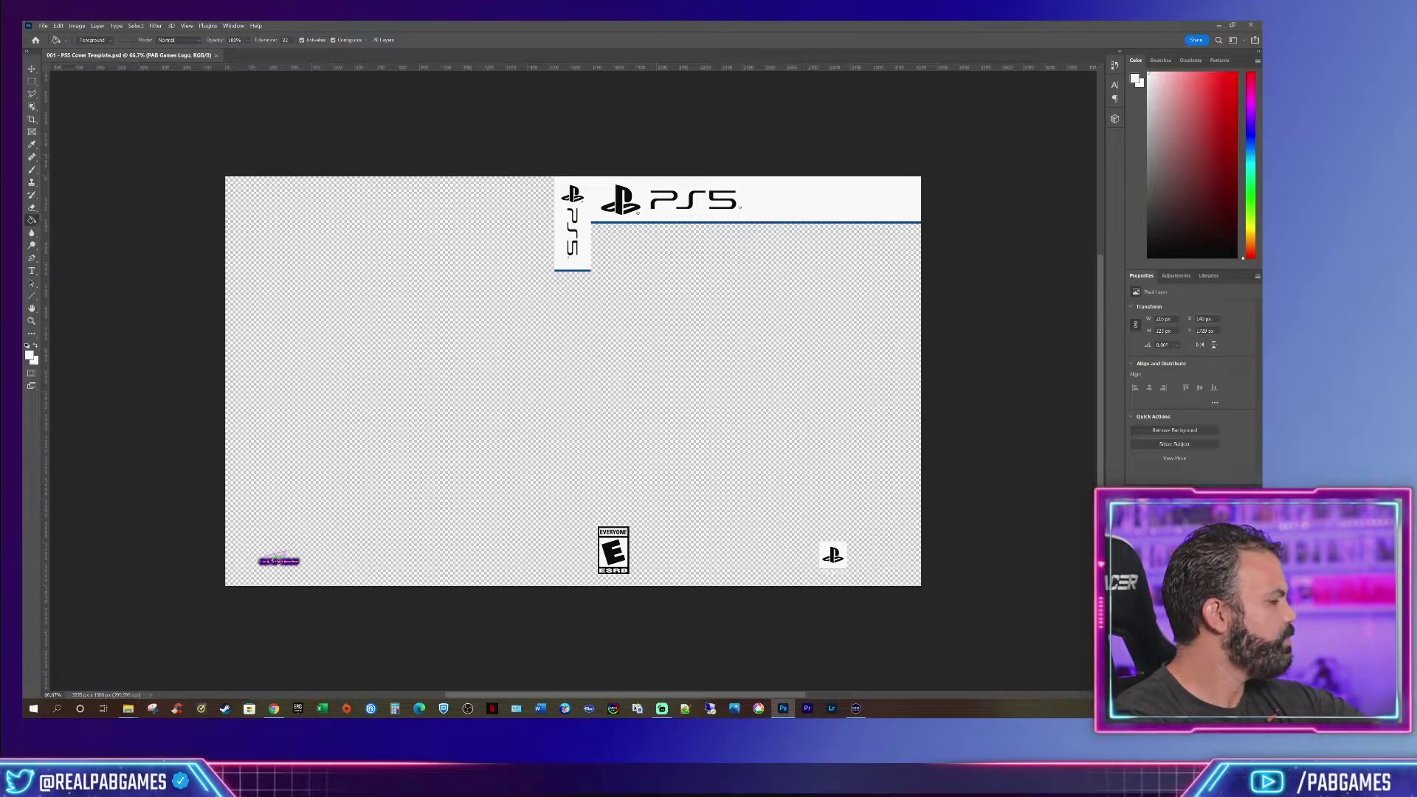
Add a new layer to the PS5 cover template and fill it with black
{"action": "key", "text": "ctrl+o"}
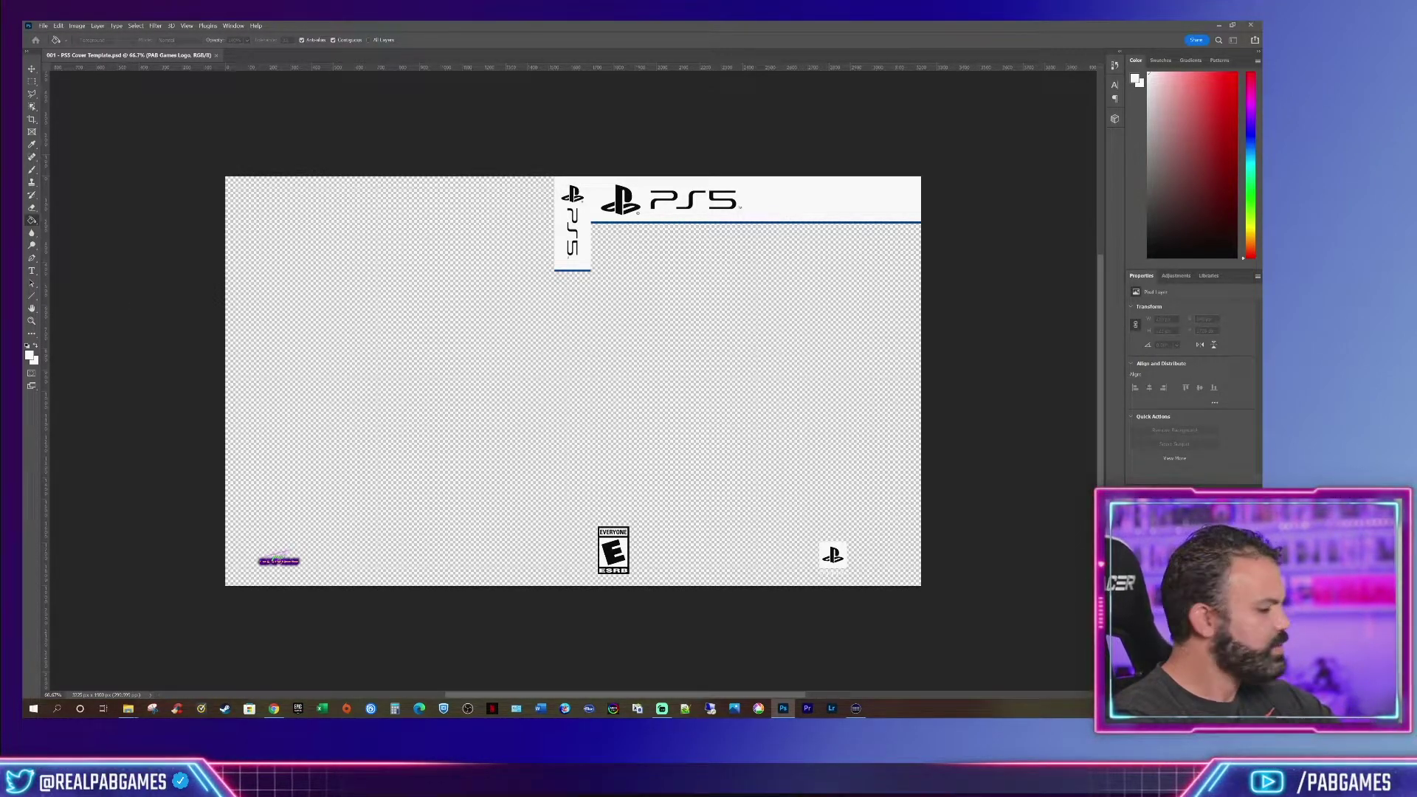
{"action": "key", "text": "Return"}
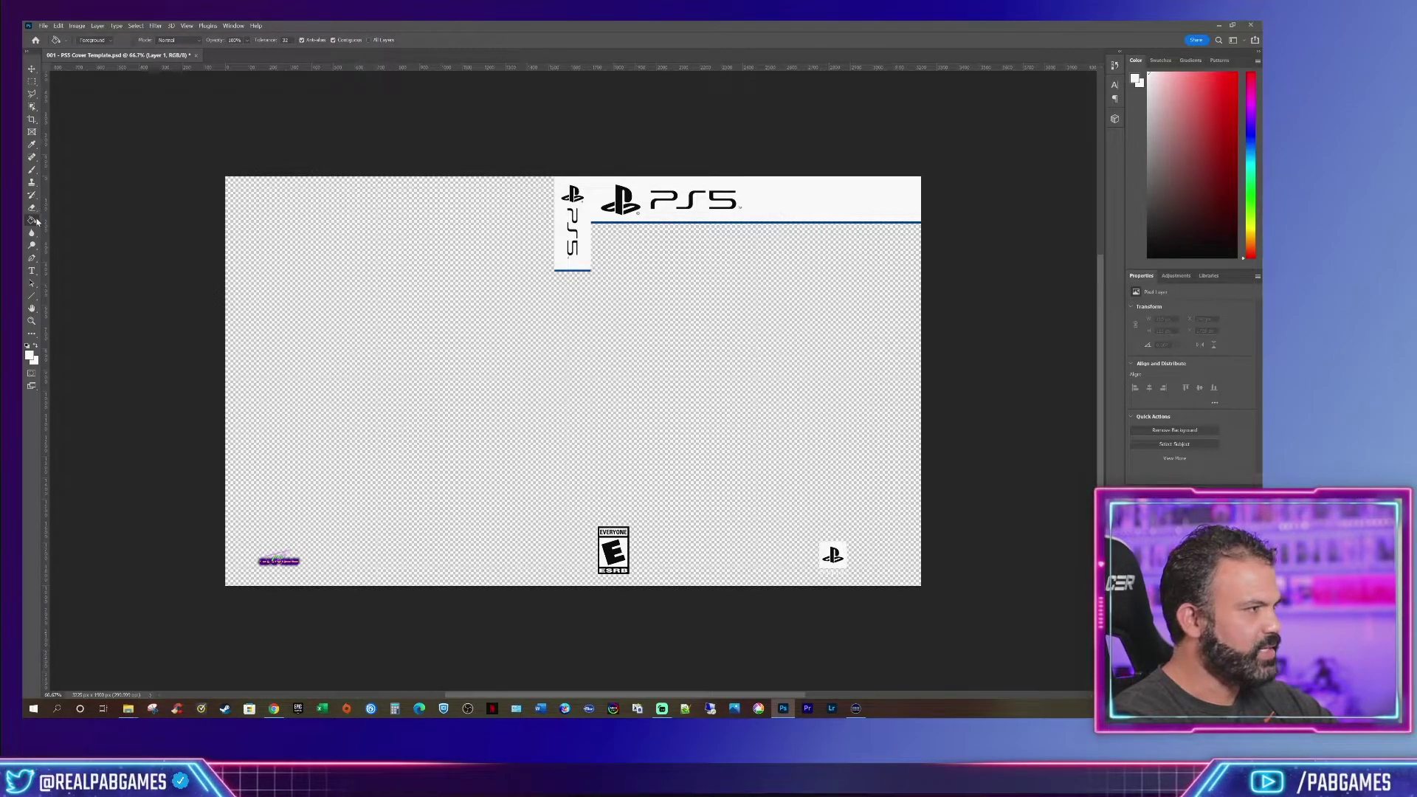
{"action": "left_click", "coordinate": [410, 338]}
{"action": "key", "text": "x"}
{"action": "left_click", "coordinate": [410, 338]}
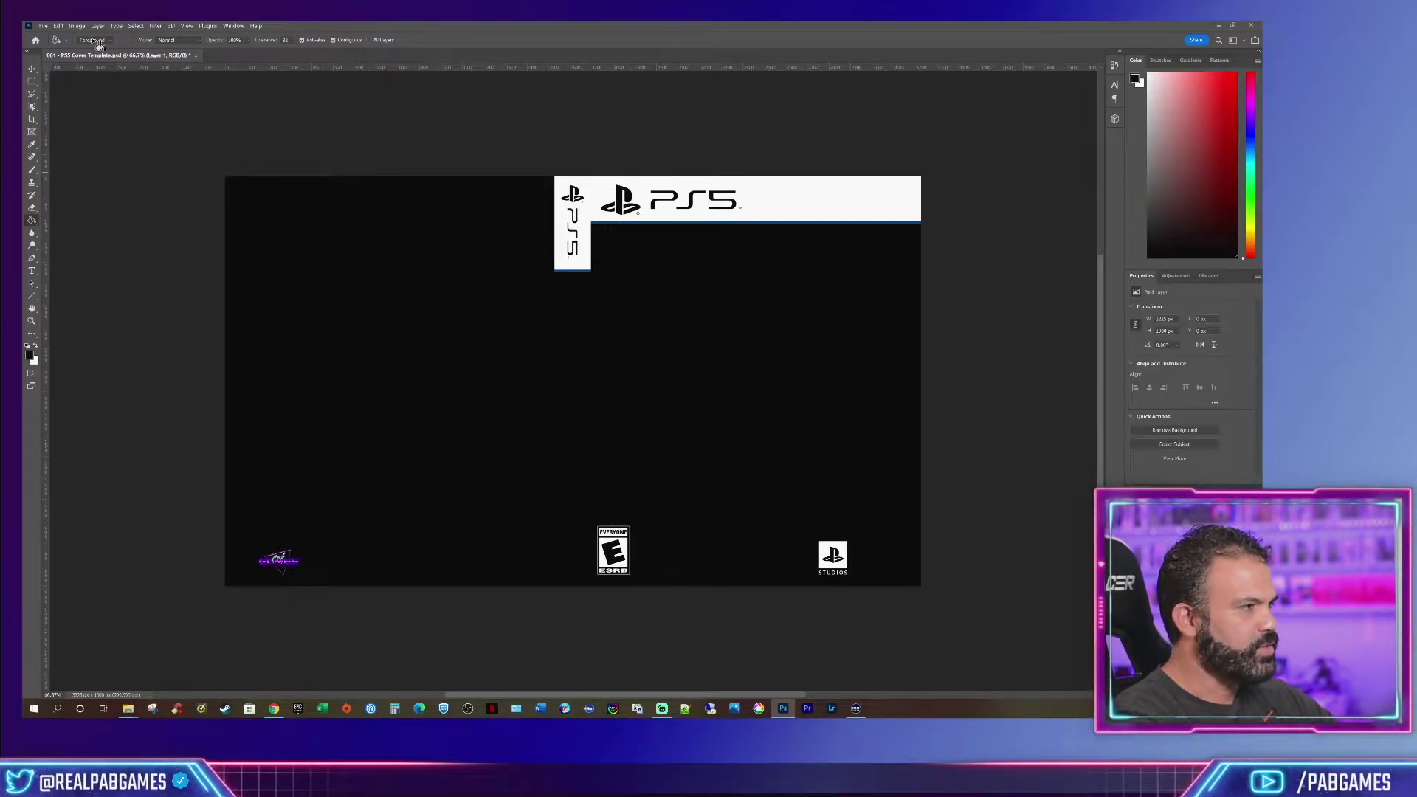
Place vertical guides along both spine edges and a horizontal guide beneath the front cover's PS5 banner
{"action": "left_click_drag", "start_coordinate": [46, 150], "coordinate": [555, 316]}
{"action": "left_click_drag", "start_coordinate": [46, 279], "coordinate": [592, 345]}
{"action": "key", "text": "Escape"}
{"action": "left_click_drag", "start_coordinate": [505, 68], "coordinate": [513, 223]}
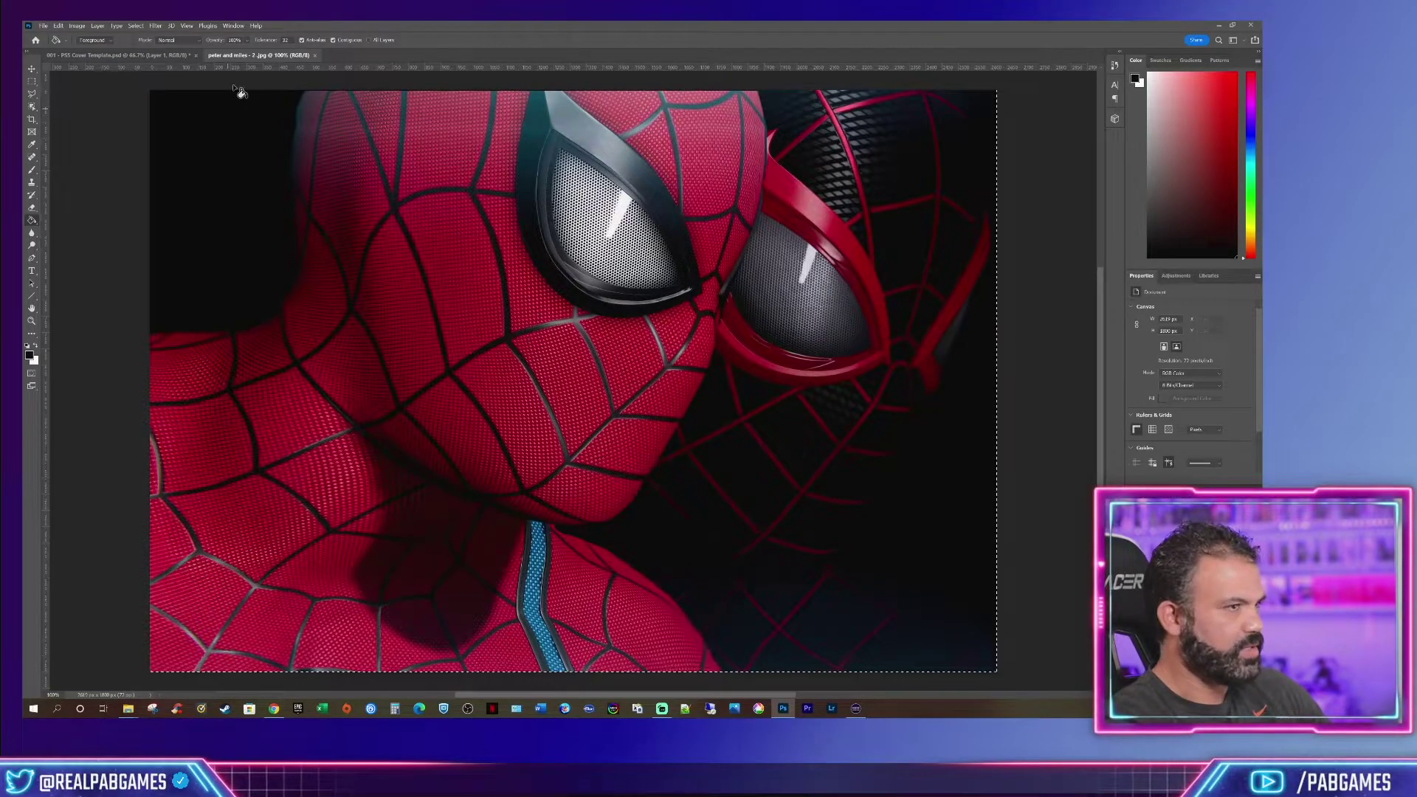
Paste the Spider-Man artwork into the cover template and align it below the banner and against the right canvas edge
{"action": "left_click", "coordinate": [171, 56]}
{"action": "key", "text": "ctrl+v"}
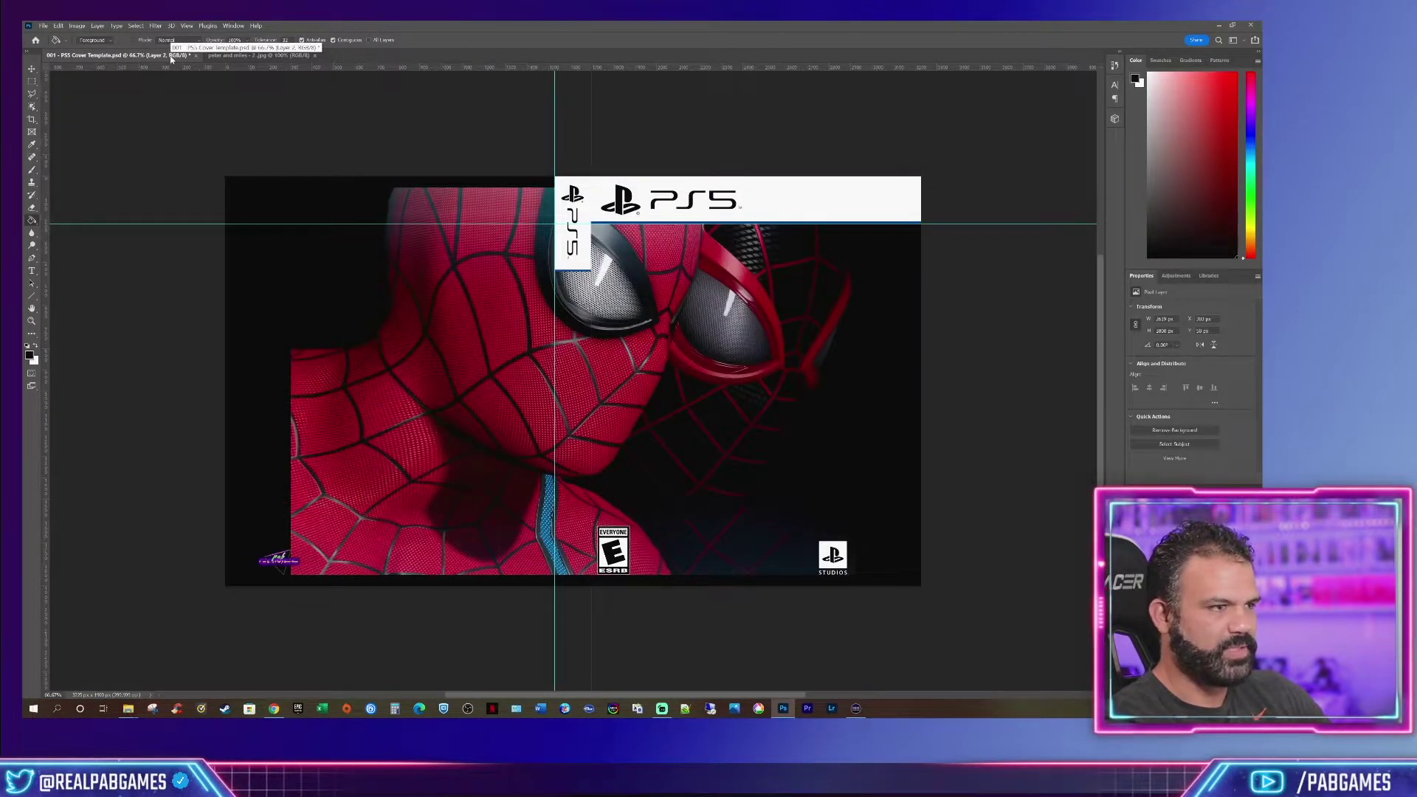
{"action": "key", "text": "ctrl+t"}
{"action": "left_click_drag", "start_coordinate": [682, 351], "coordinate": [758, 345]}
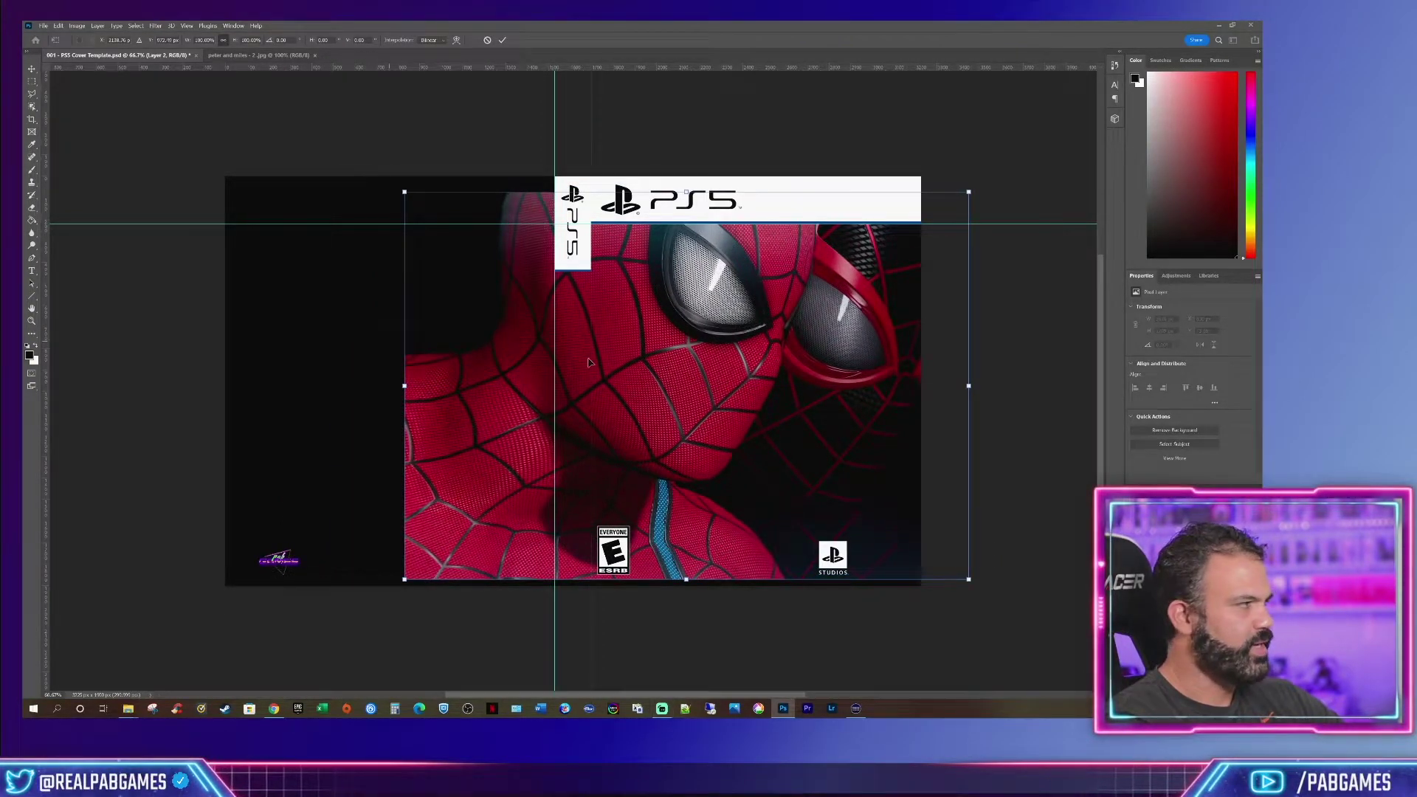
{"action": "left_click_drag", "start_coordinate": [678, 371], "coordinate": [627, 407]}
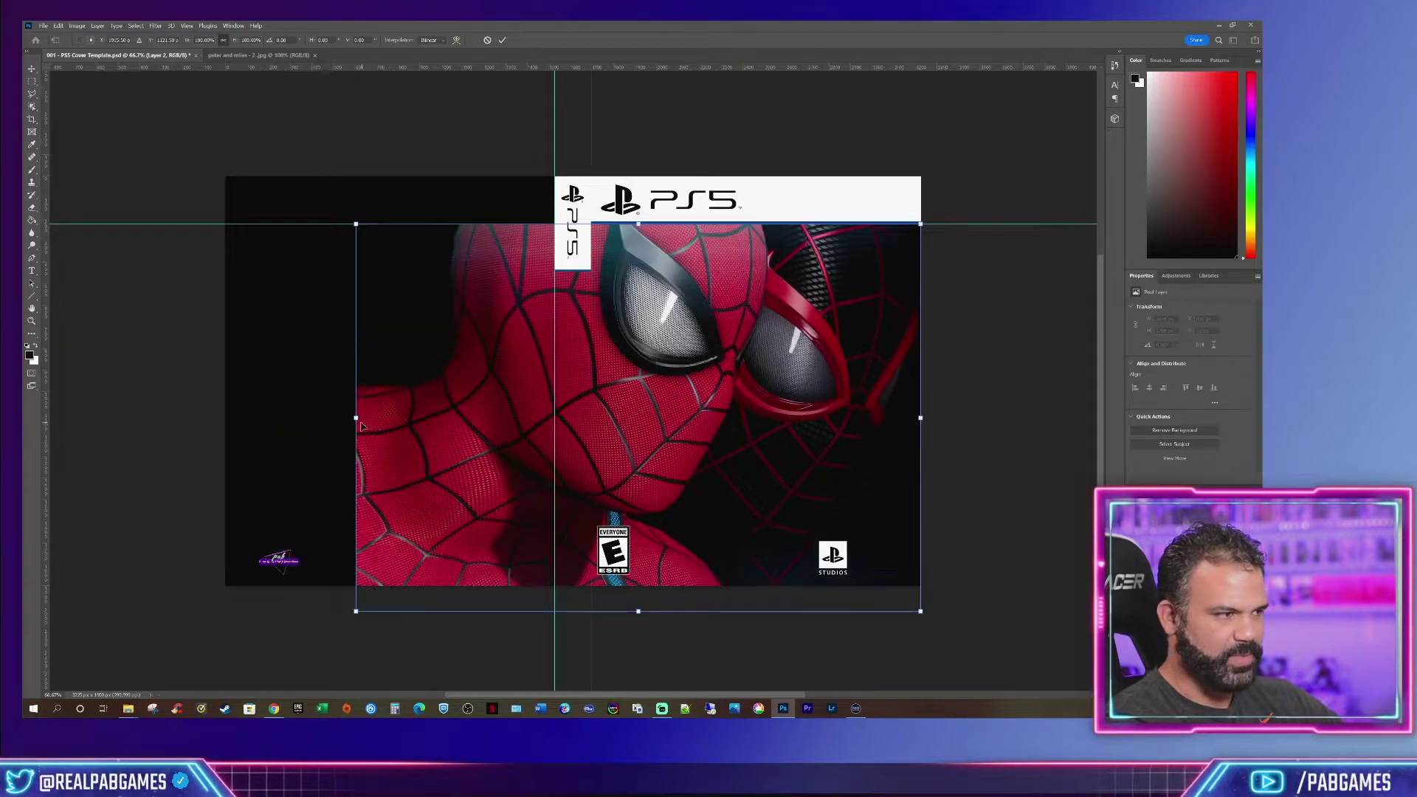
Scale the Spider-Man artwork down to fit between the PS5 banner and the canvas bottom, and apply the transform
{"action": "left_click_drag", "start_coordinate": [357, 420], "coordinate": [385, 418]}
{"action": "left_click_drag", "start_coordinate": [764, 463], "coordinate": [763, 445]}
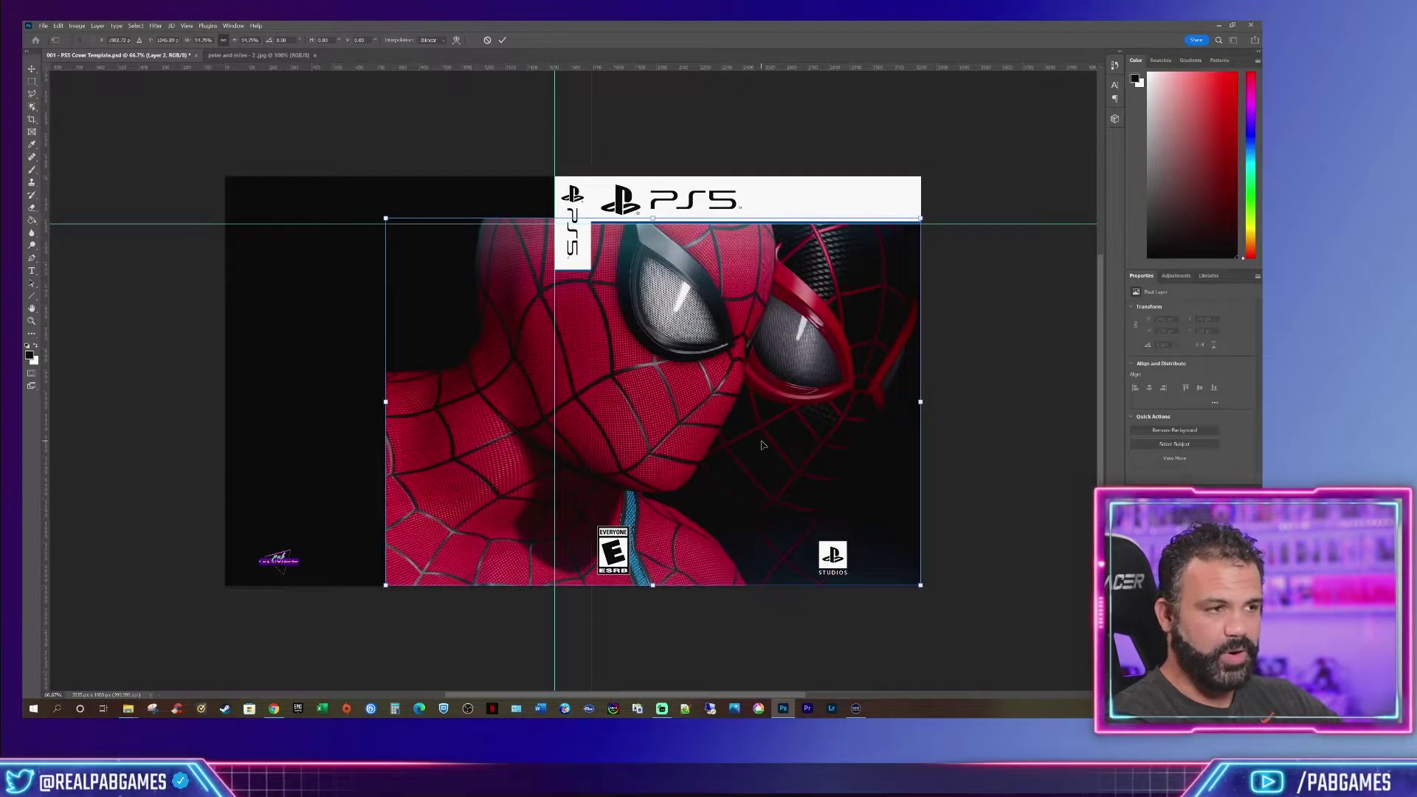
{"action": "left_click_drag", "start_coordinate": [386, 403], "coordinate": [391, 403]}
{"action": "left_click_drag", "start_coordinate": [866, 382], "coordinate": [866, 384]}
{"action": "left_click", "coordinate": [502, 40]}
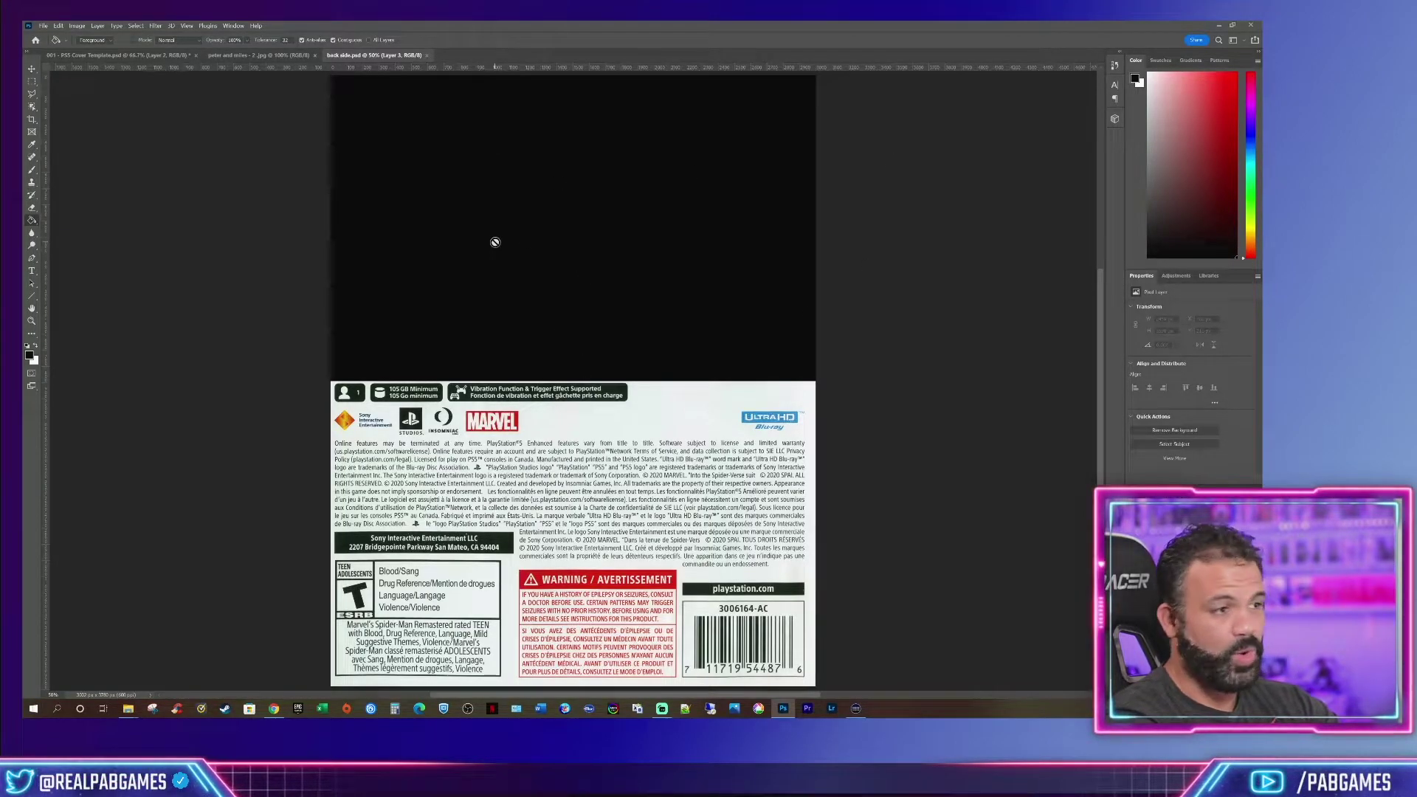
Paste the three game screenshots in a row above the legal block of the back side, with the Venom artwork above them
{"action": "left_click", "coordinate": [30, 68]}
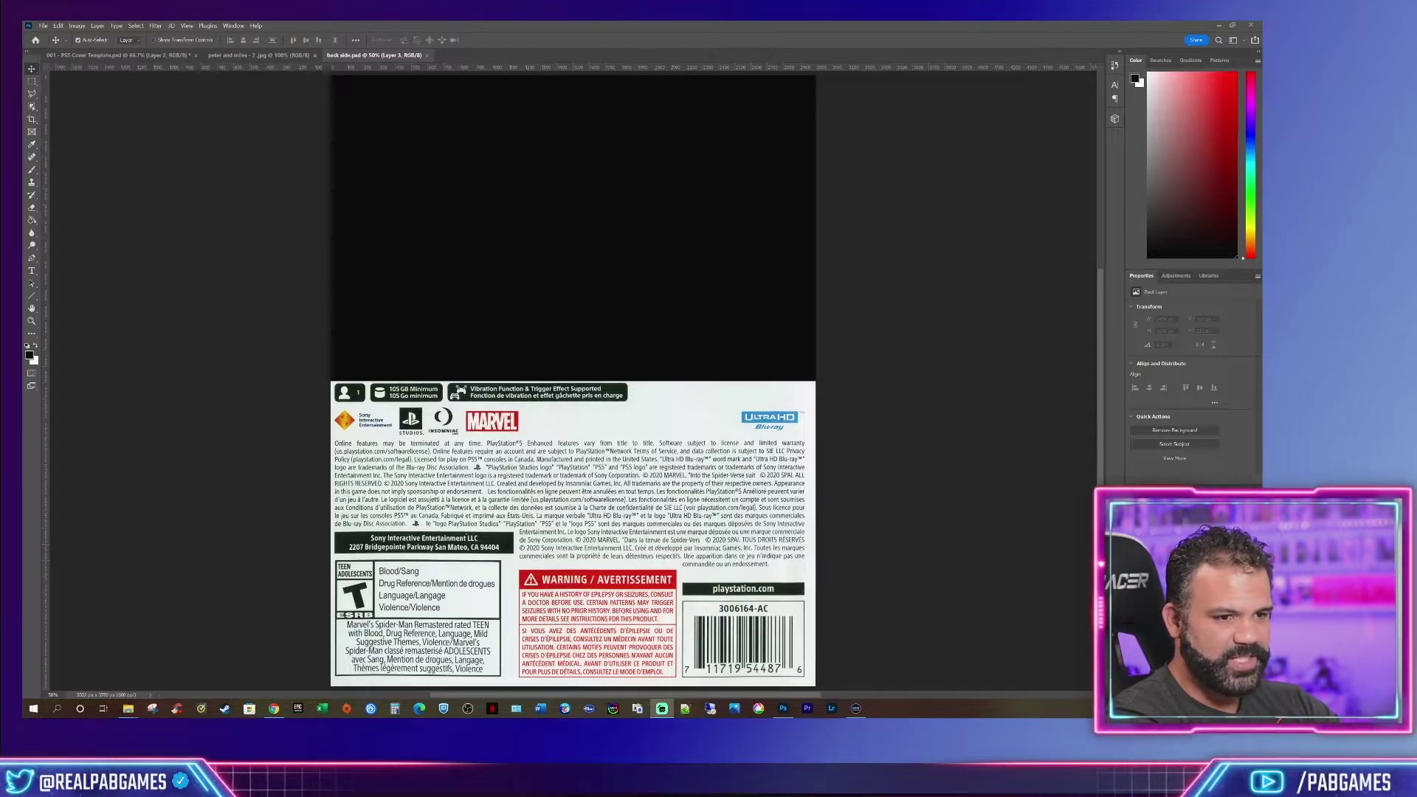
{"action": "key", "text": "ctrl+v"}
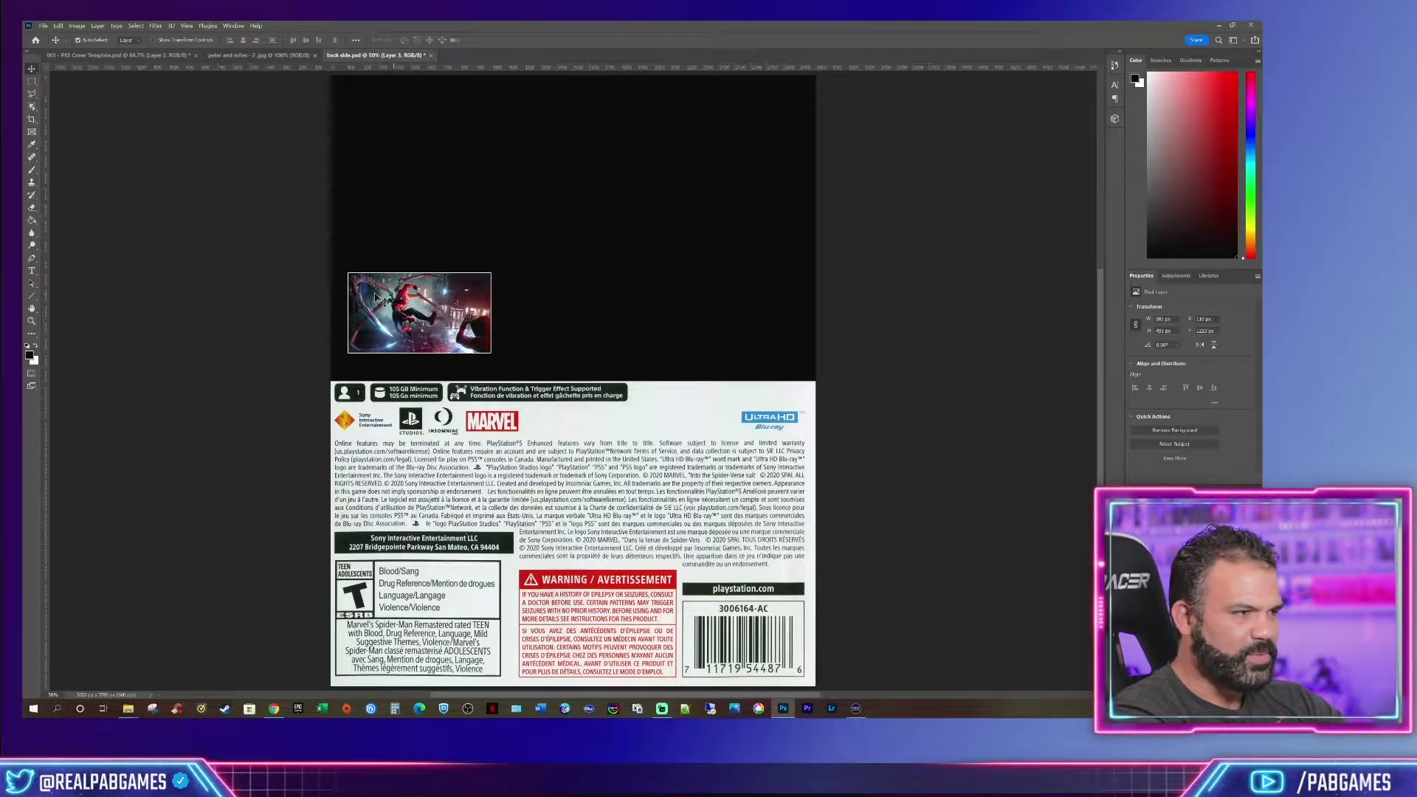
{"action": "key", "text": "ctrl+v"}
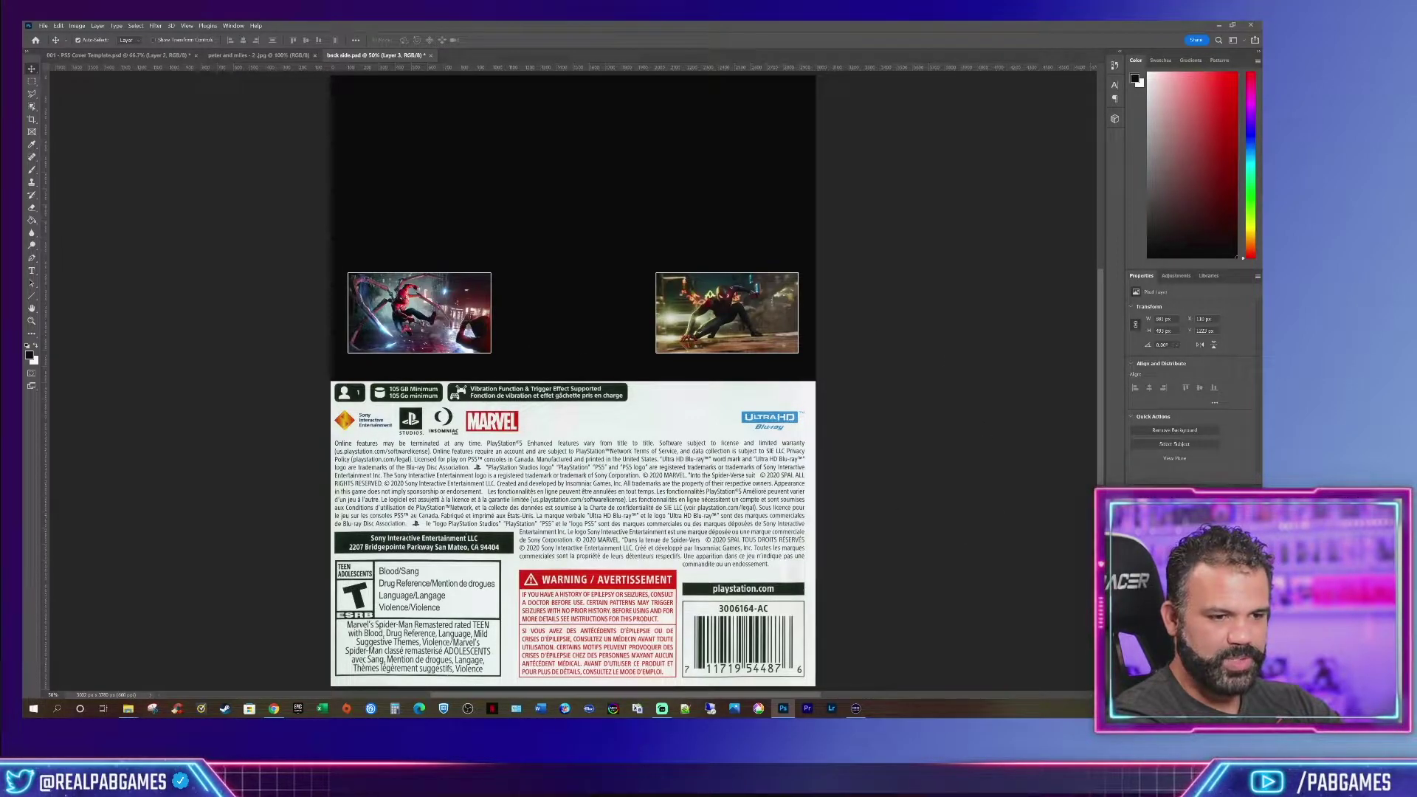
{"action": "key", "text": "ctrl+v"}
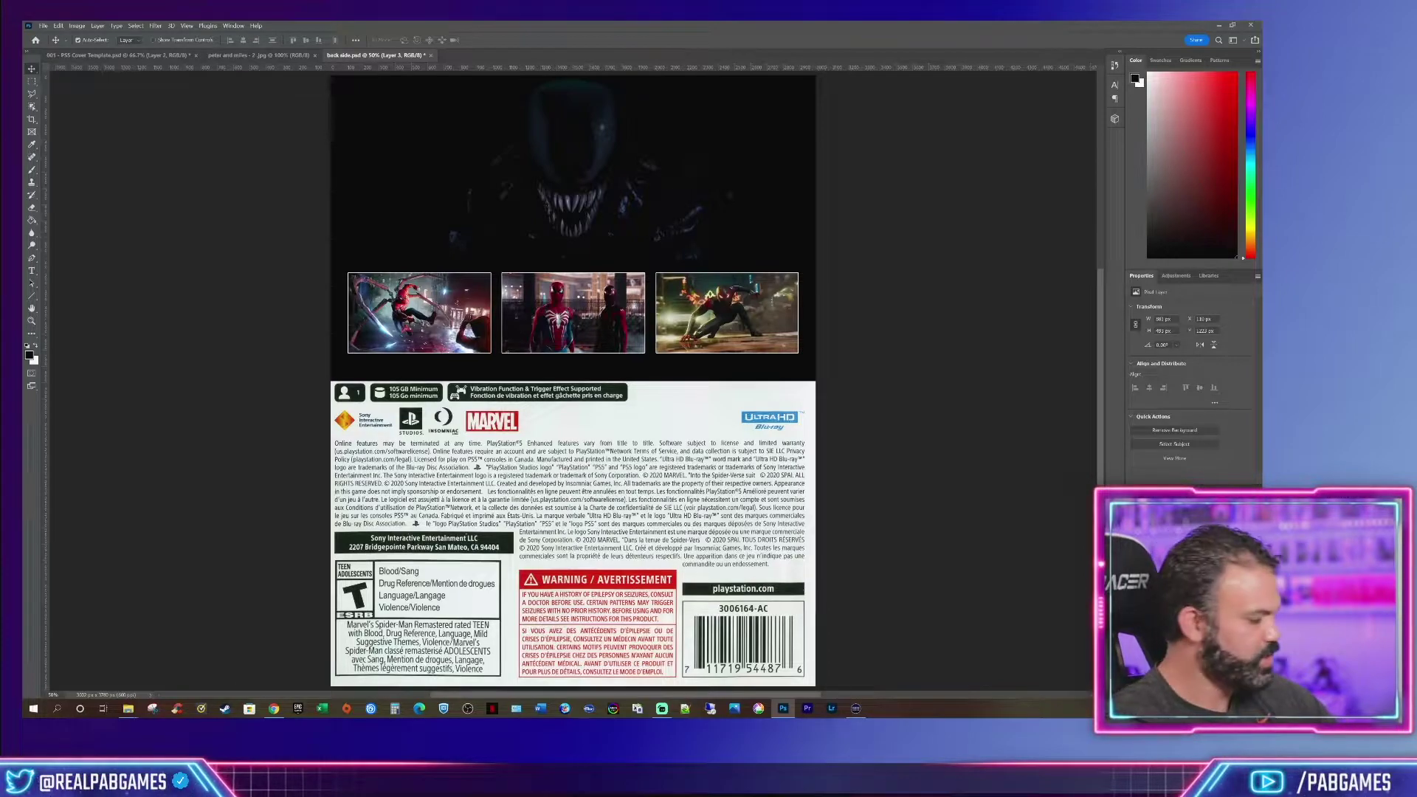
Merge the selected layers of the back-side artwork into a single layer
{"action": "left_click", "coordinate": [1181, 664]}
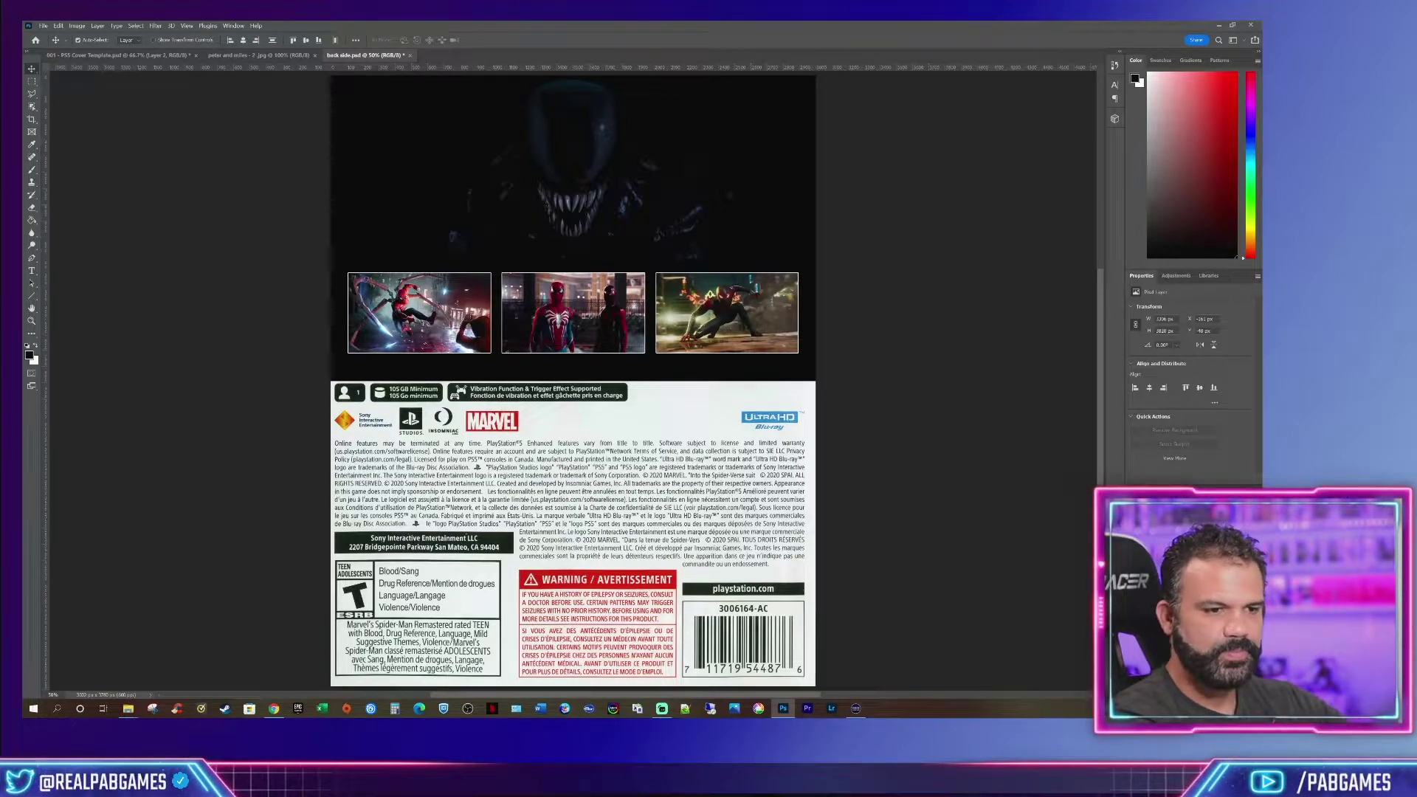
{"action": "right_click", "coordinate": [1181, 657]}
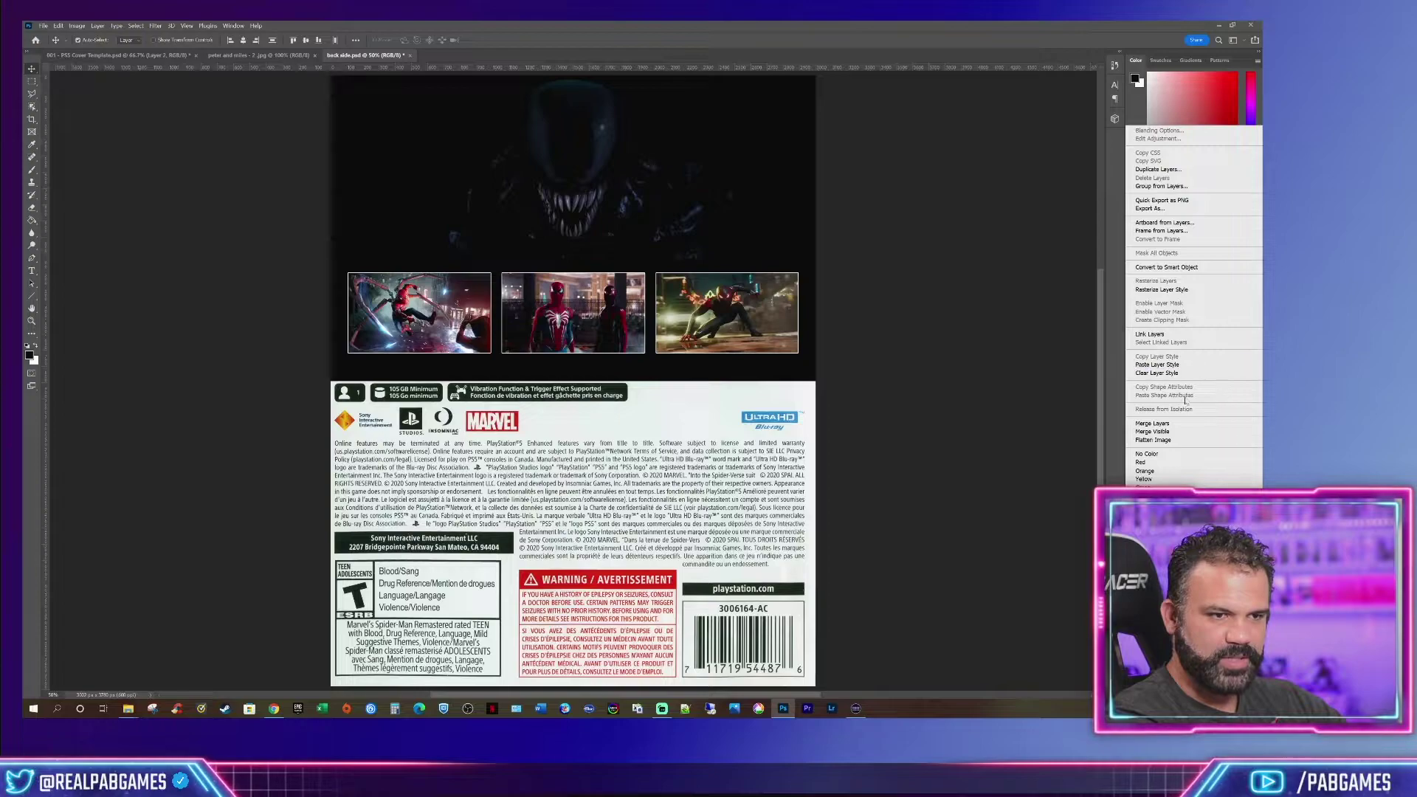
{"action": "left_click", "coordinate": [1162, 424]}
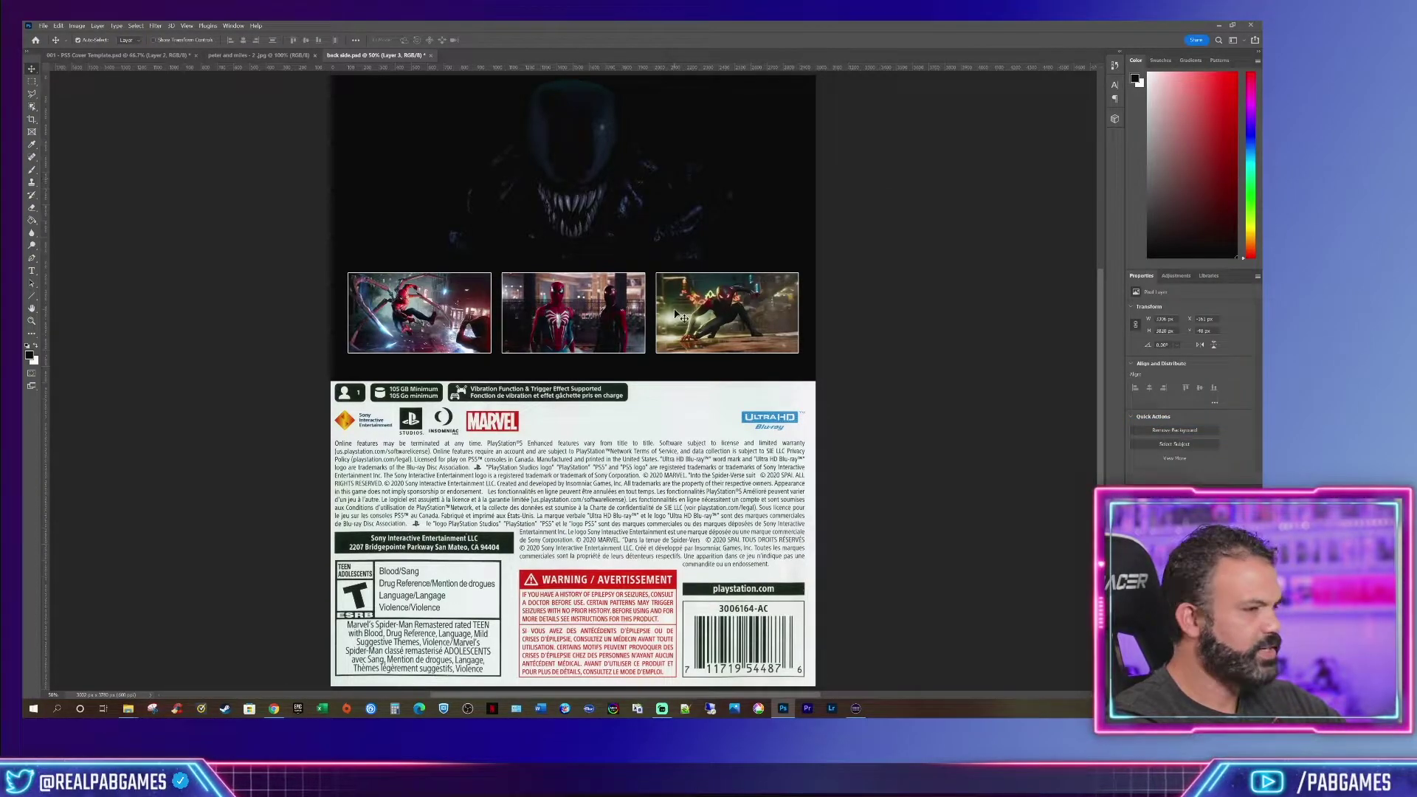
{"action": "key", "text": "b"}
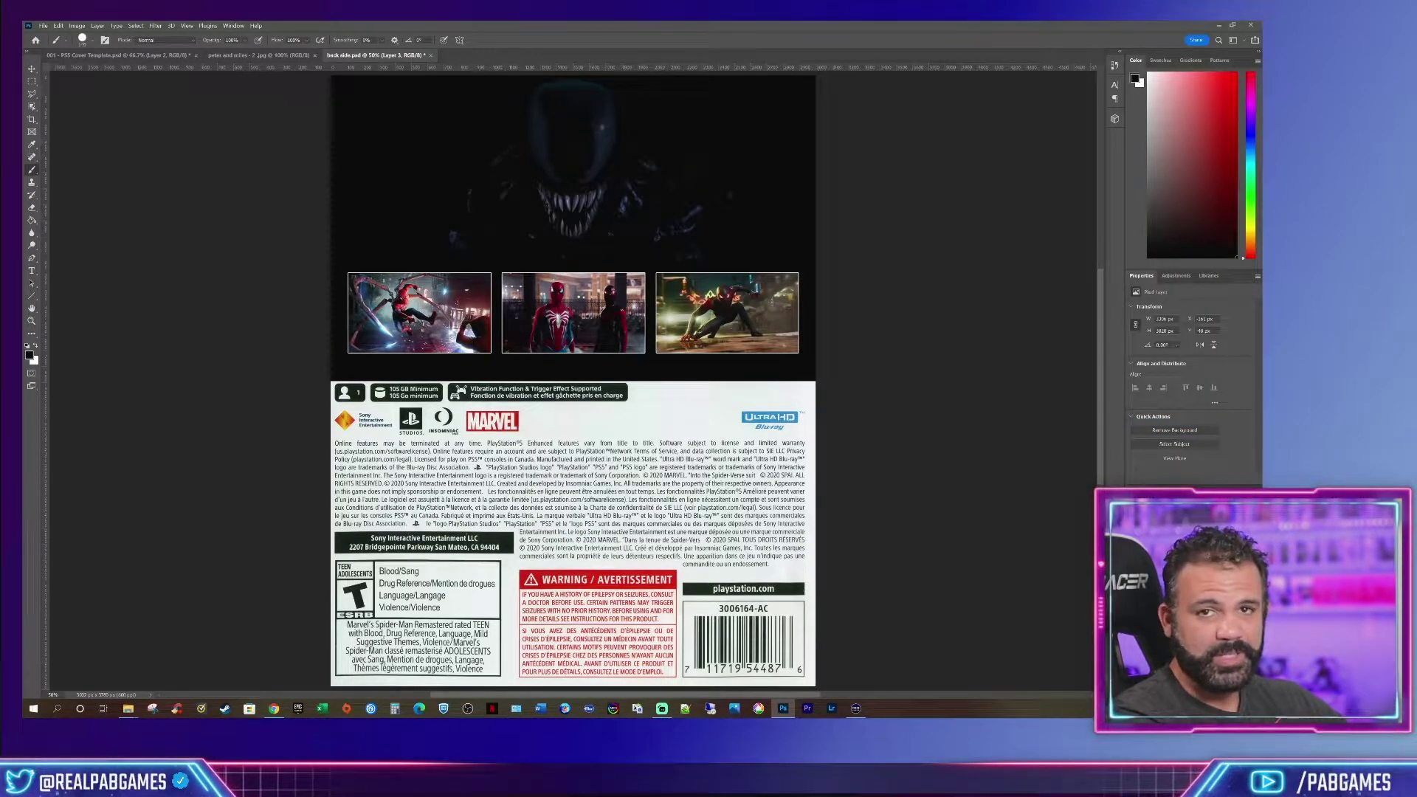
Copy the whole merged back-side artwork and paste it into the PS5 cover template
{"action": "key", "text": "ctrl+a"}
{"action": "left_click", "coordinate": [31, 68]}
{"action": "left_click", "coordinate": [118, 55]}
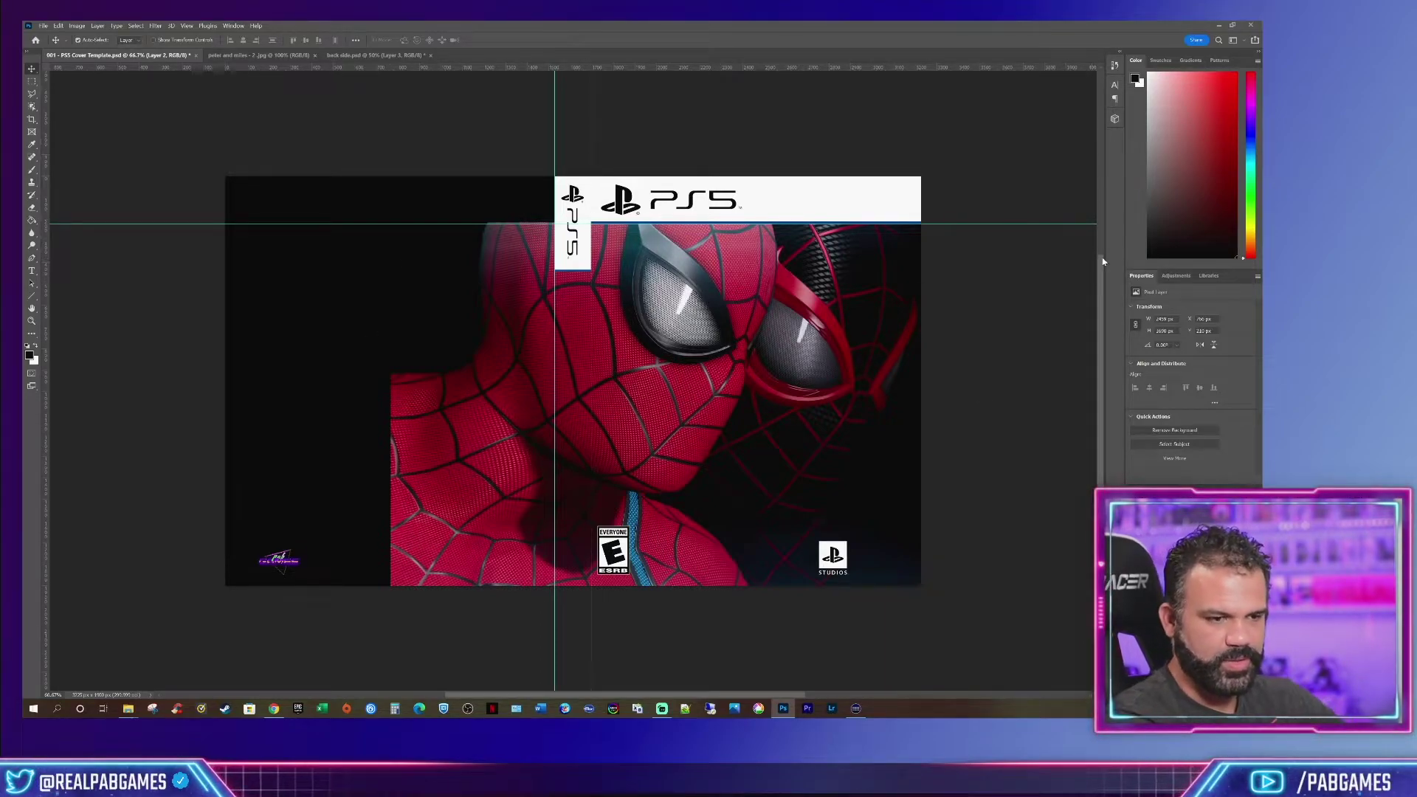
{"action": "key", "text": "ctrl+v"}
Scale and position the pasted back cover to fill the panel left of the spine, and apply the transform
{"action": "key", "text": "ctrl+t"}
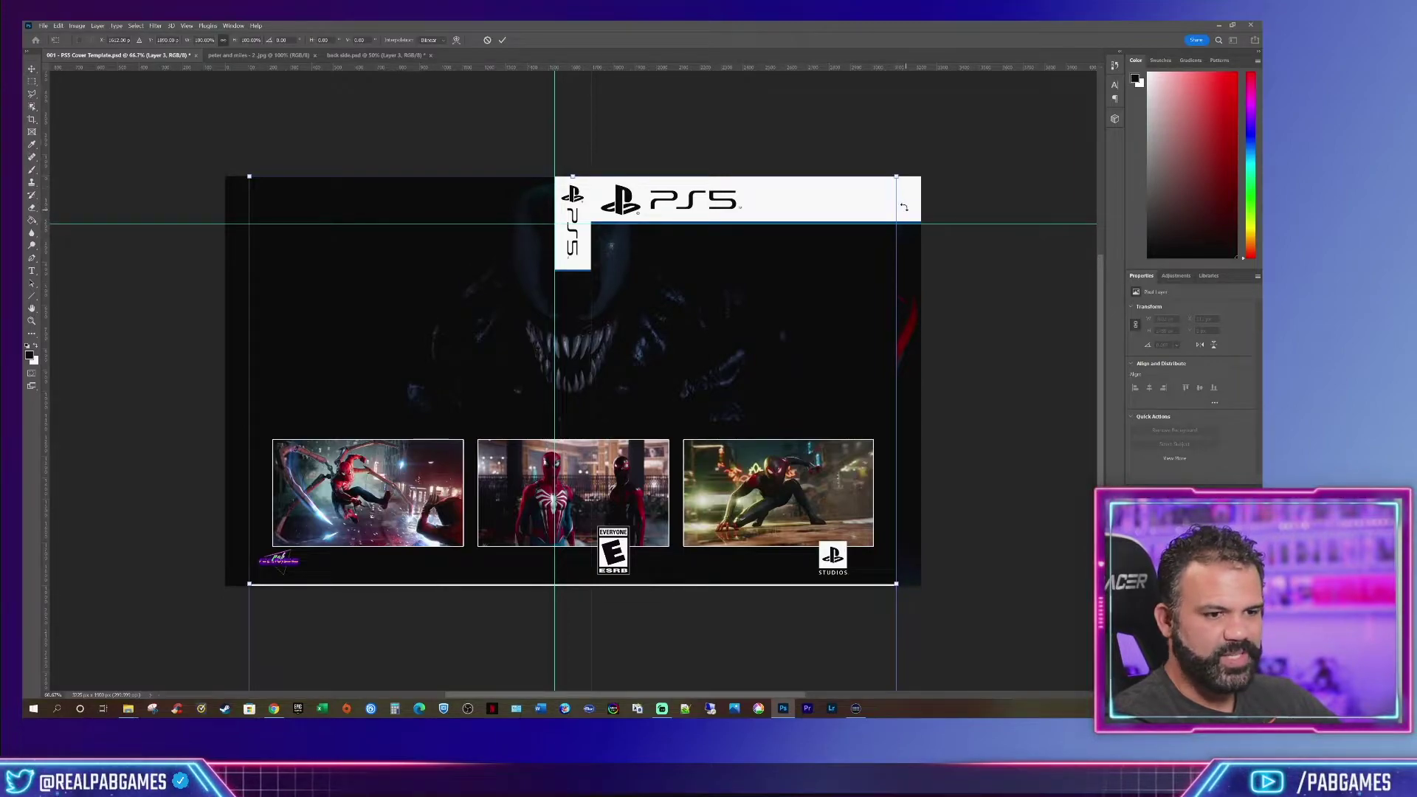
{"action": "left_click_drag", "start_coordinate": [895, 176], "coordinate": [453, 199]}
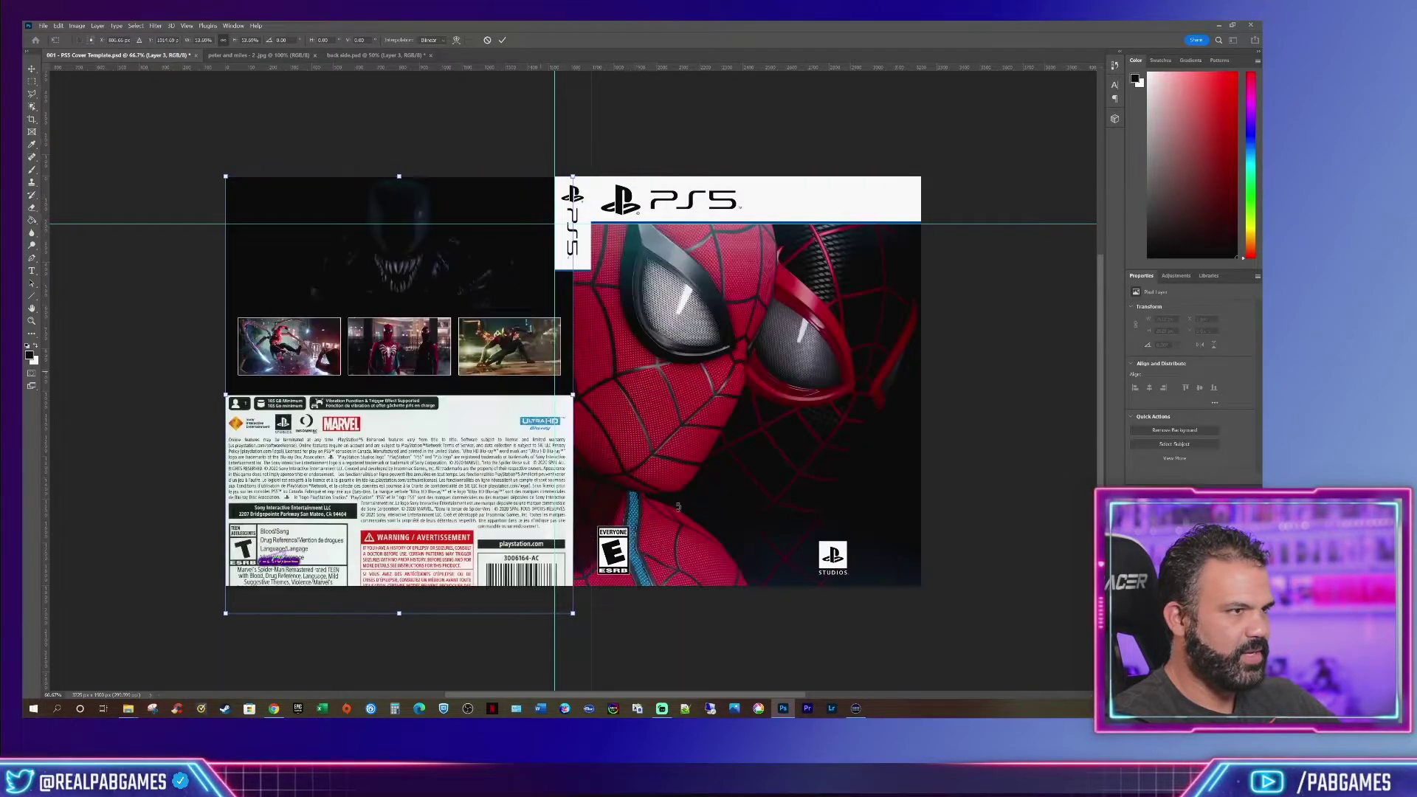
{"action": "left_click_drag", "start_coordinate": [573, 614], "coordinate": [558, 584]}
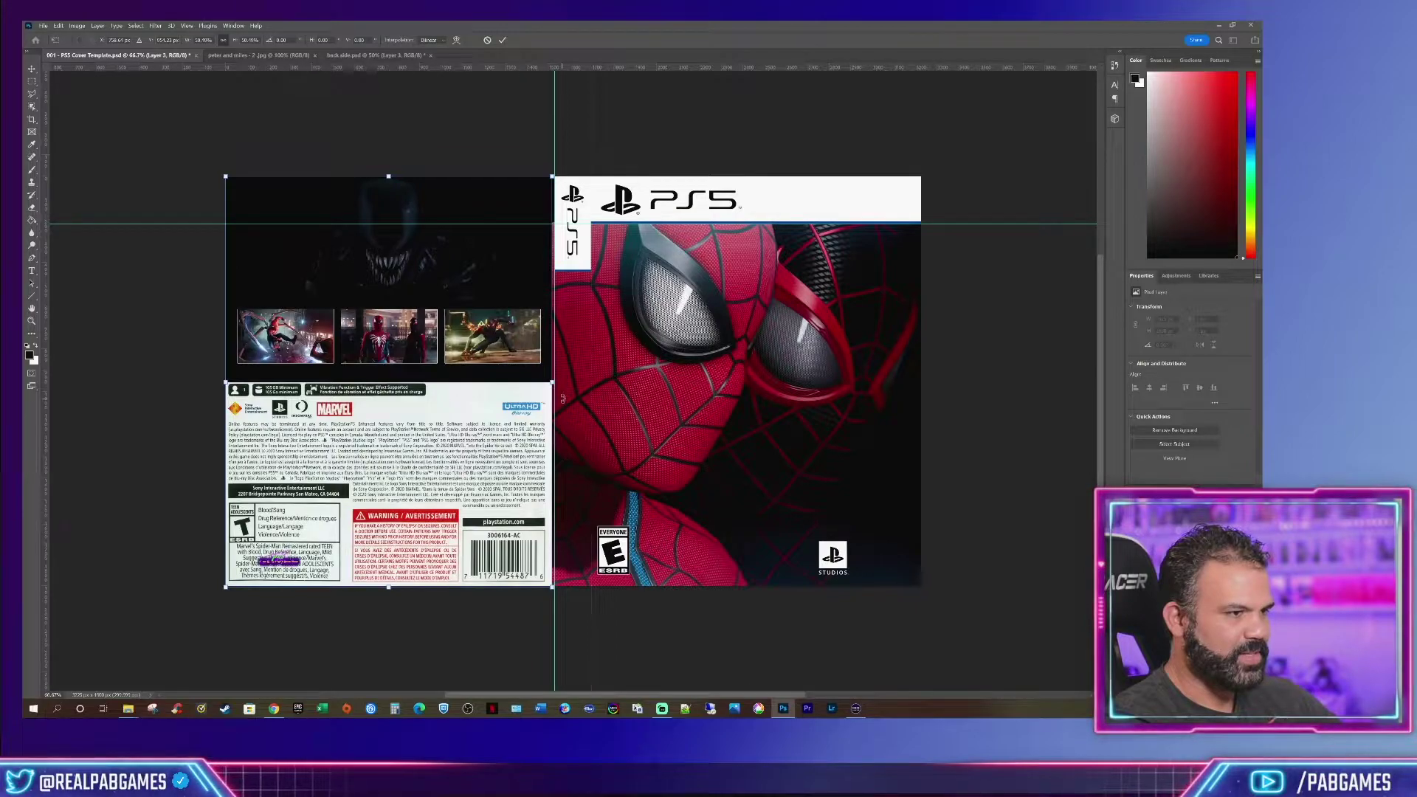
{"action": "left_click_drag", "start_coordinate": [555, 383], "coordinate": [390, 585]}
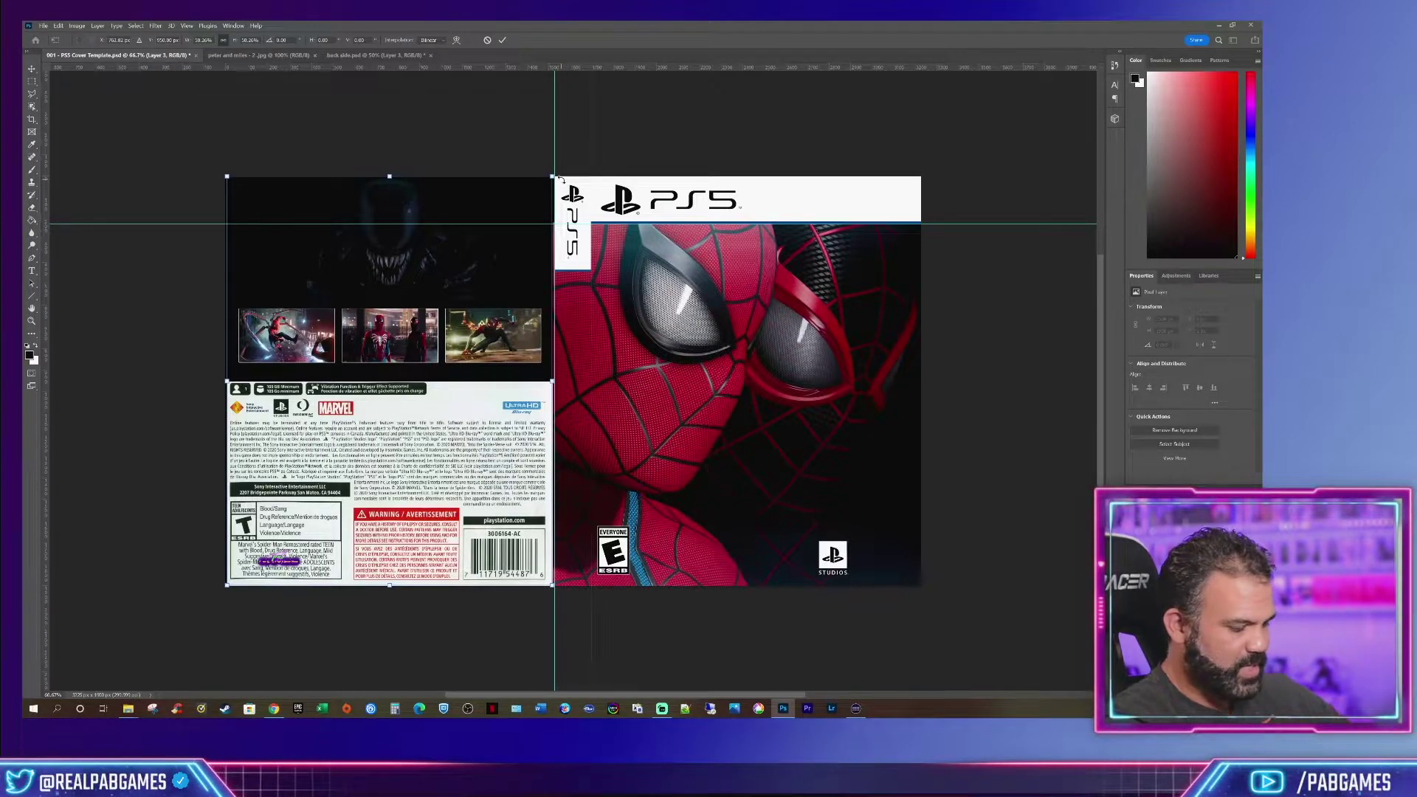
{"action": "key", "text": "ctrl+plus"}
{"action": "key", "text": "ctrl+plus"}
{"action": "scroll", "coordinate": [536, 248], "scroll_direction": "up", "scroll_amount": 4}
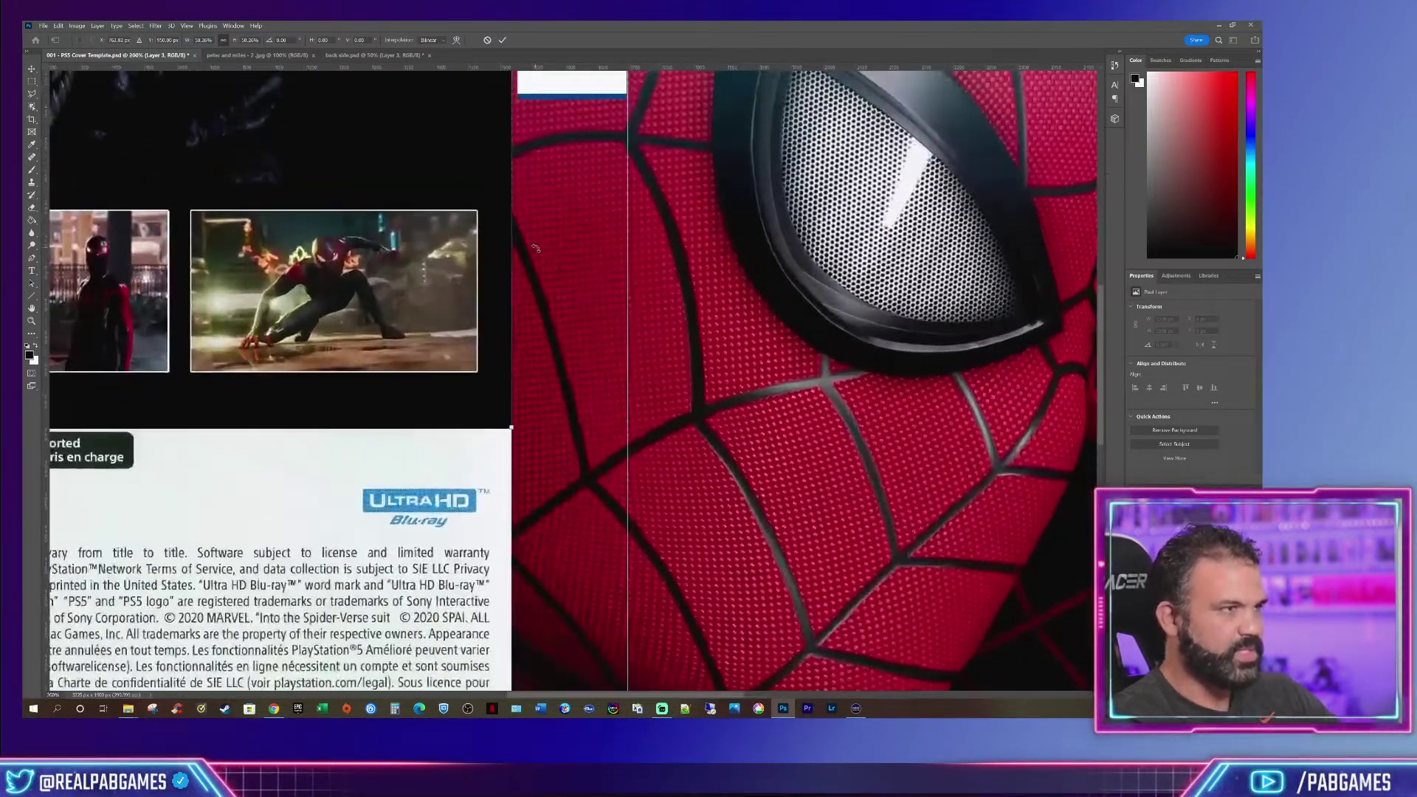
{"action": "scroll", "coordinate": [536, 248], "scroll_direction": "up", "scroll_amount": 8}
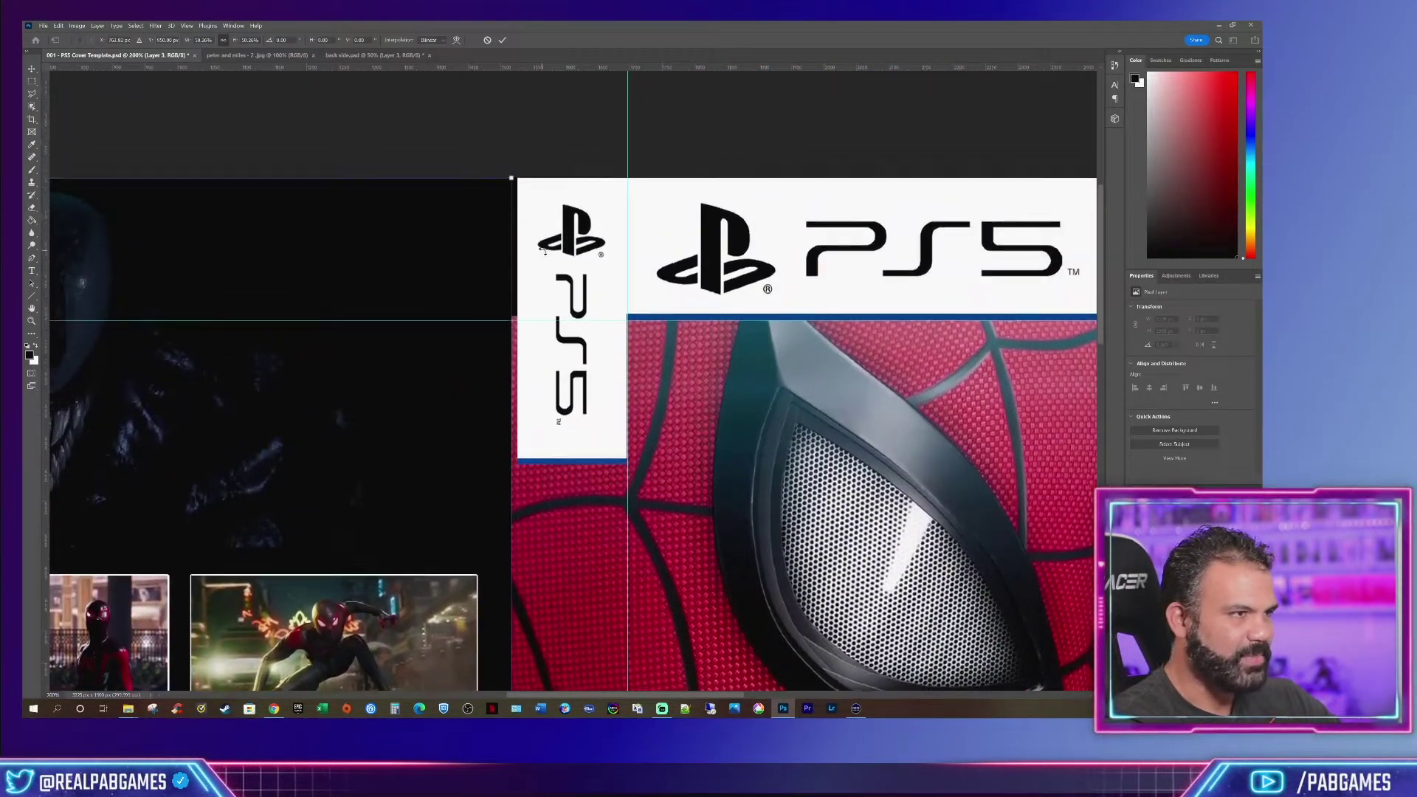
{"action": "key", "text": "Return"}
Align the two vertical guides exactly with the left and right edges of the white PS5 spine label
{"action": "left_click_drag", "start_coordinate": [518, 153], "coordinate": [519, 167]}
{"action": "scroll", "coordinate": [550, 325], "scroll_direction": "down", "scroll_amount": 3}
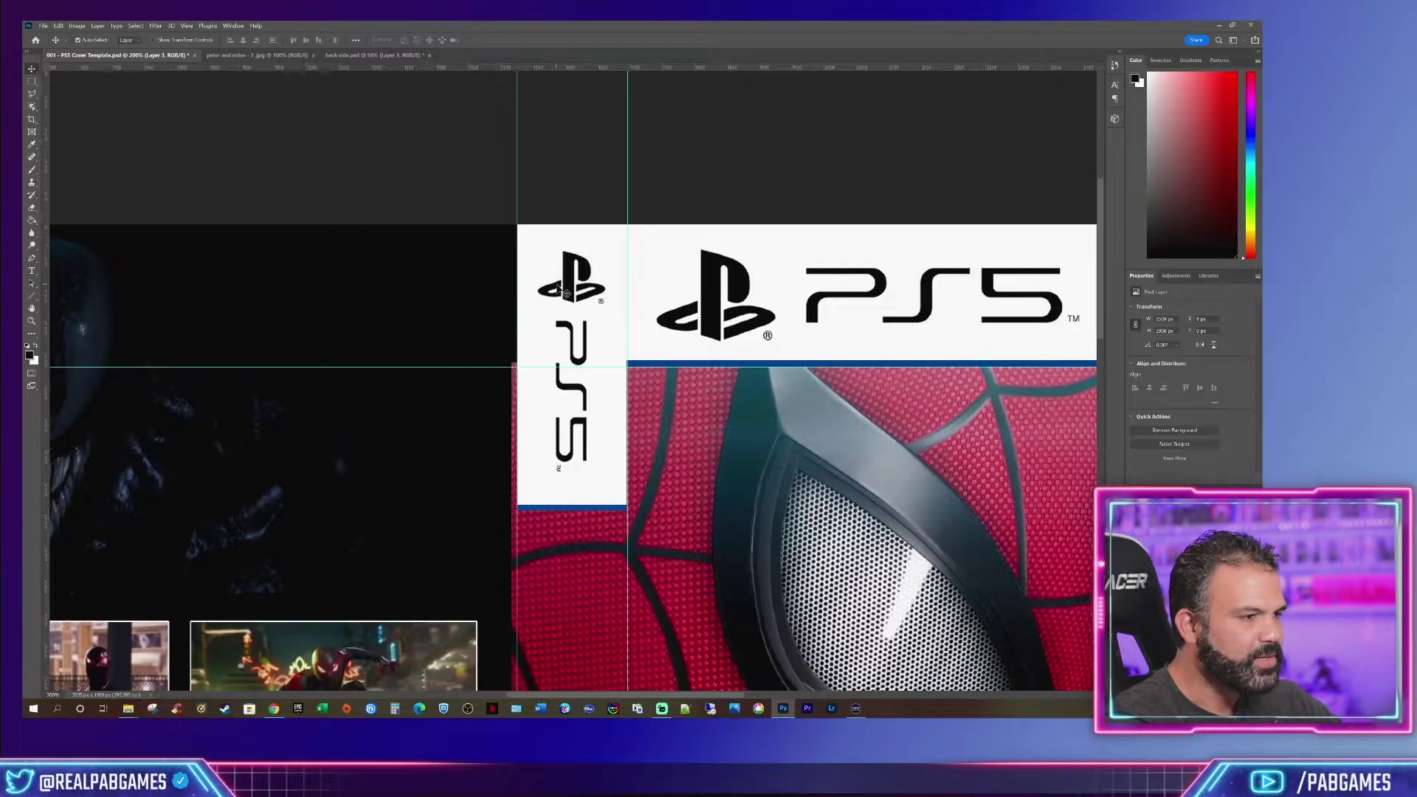
{"action": "scroll", "coordinate": [547, 328], "scroll_direction": "down", "scroll_amount": 6}
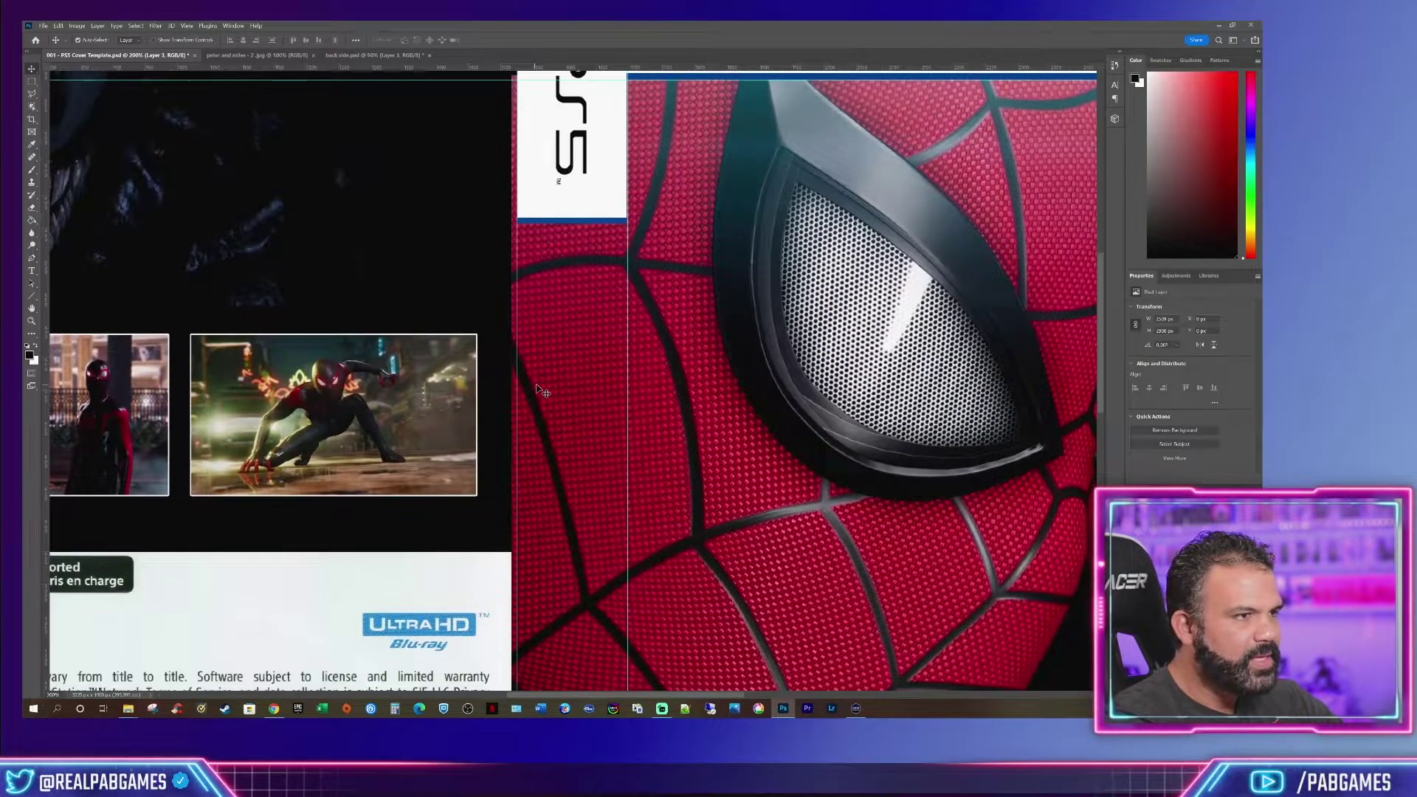
{"action": "scroll", "coordinate": [541, 389], "scroll_direction": "up", "scroll_amount": 3}
{"action": "scroll", "coordinate": [541, 389], "scroll_direction": "up", "scroll_amount": 5}
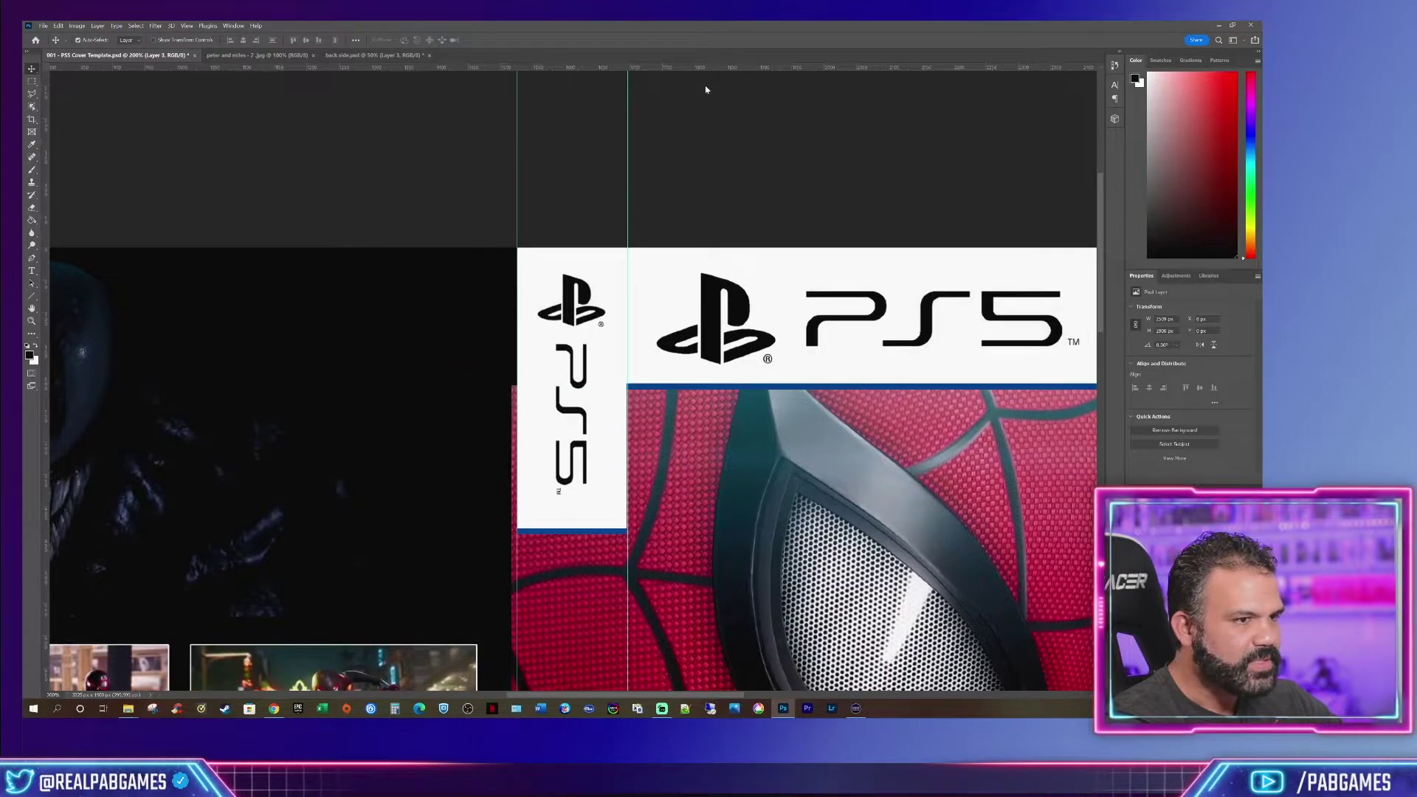
{"action": "left_click_drag", "start_coordinate": [628, 146], "coordinate": [628, 157]}
Select the narrow strip of red artwork between the back cover and the spine label, down to the cover's lower edge
{"action": "key", "text": "m"}
{"action": "key", "text": "ctrl+plus"}
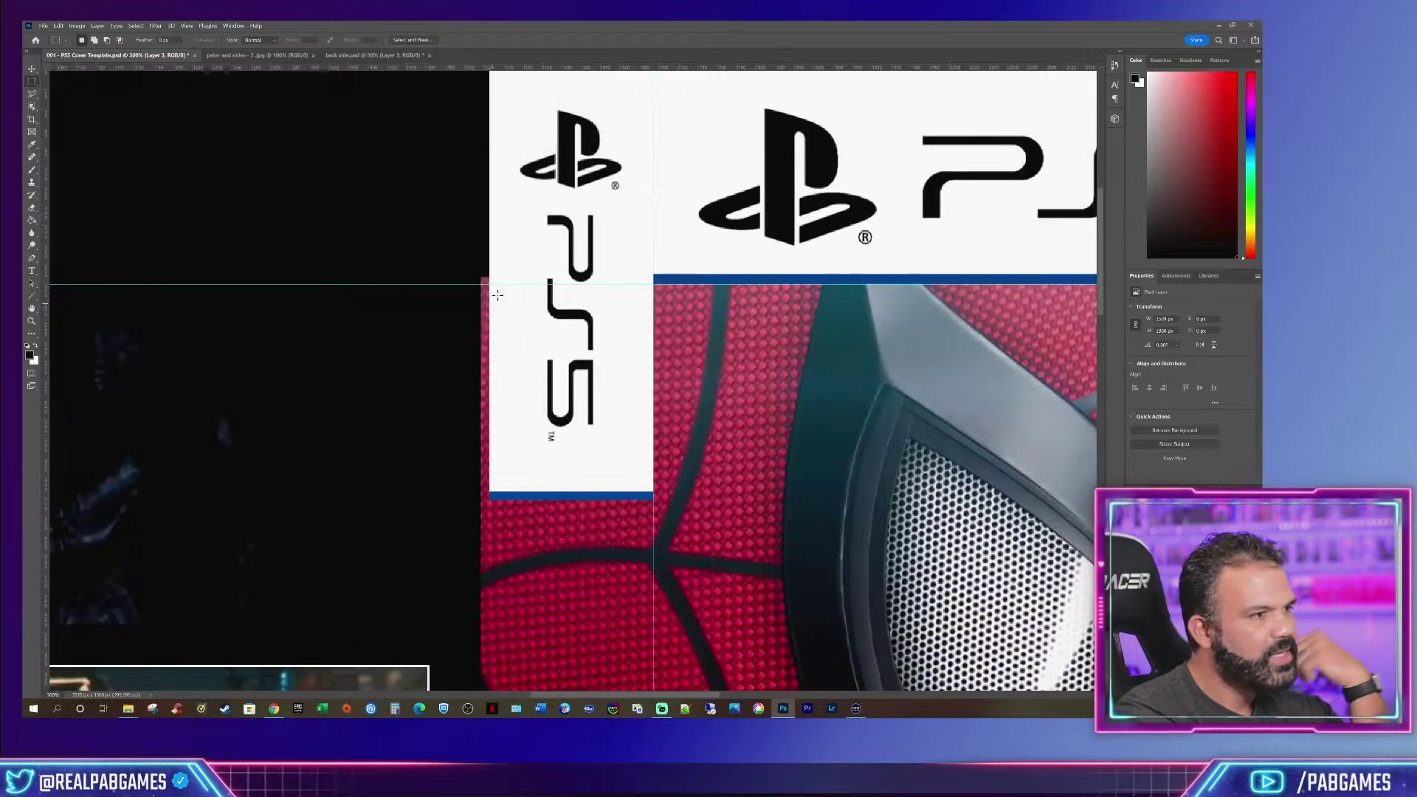
{"action": "left_click_drag", "start_coordinate": [478, 272], "coordinate": [491, 574]}
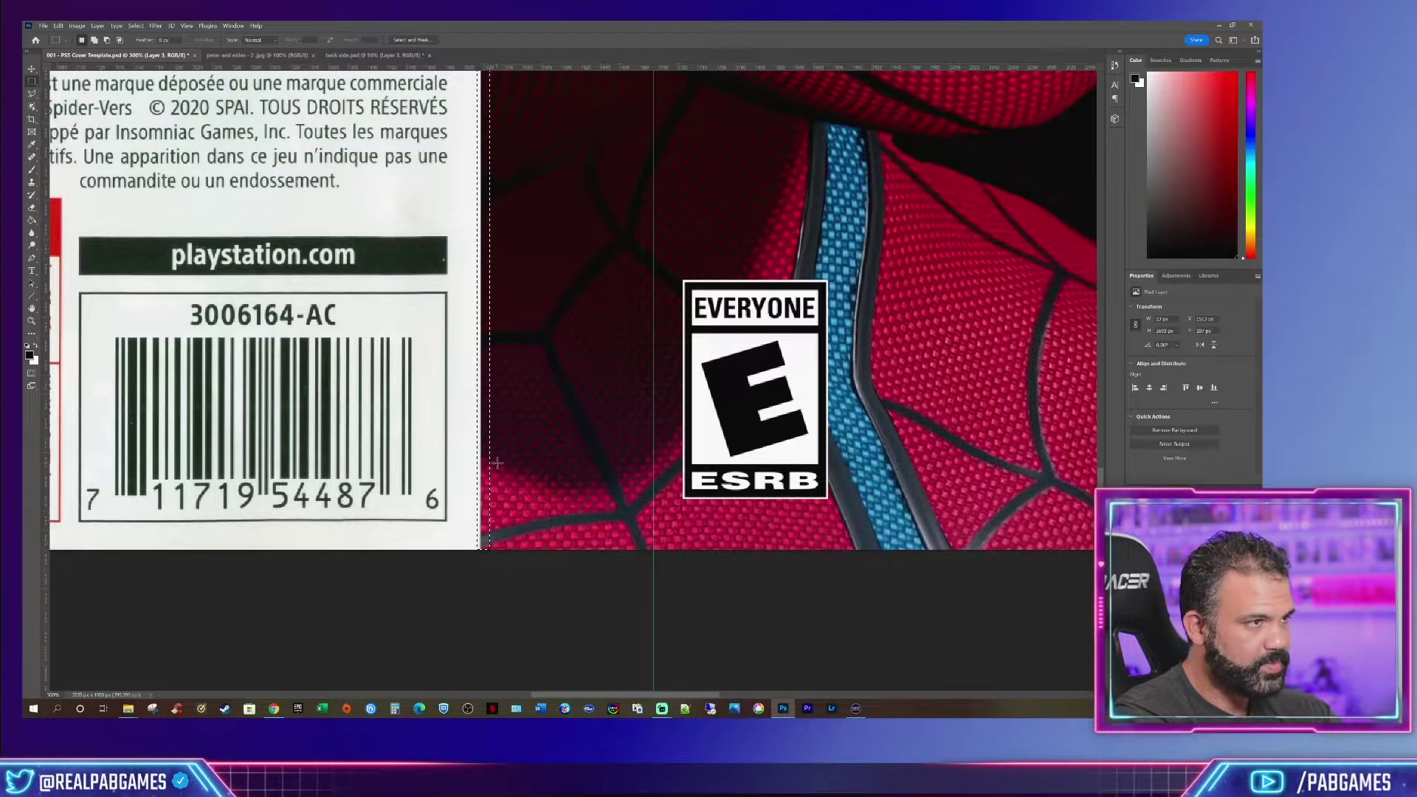
{"action": "scroll", "coordinate": [496, 462], "scroll_direction": "up", "scroll_amount": 3}
{"action": "scroll", "coordinate": [497, 463], "scroll_direction": "up", "scroll_amount": 1}
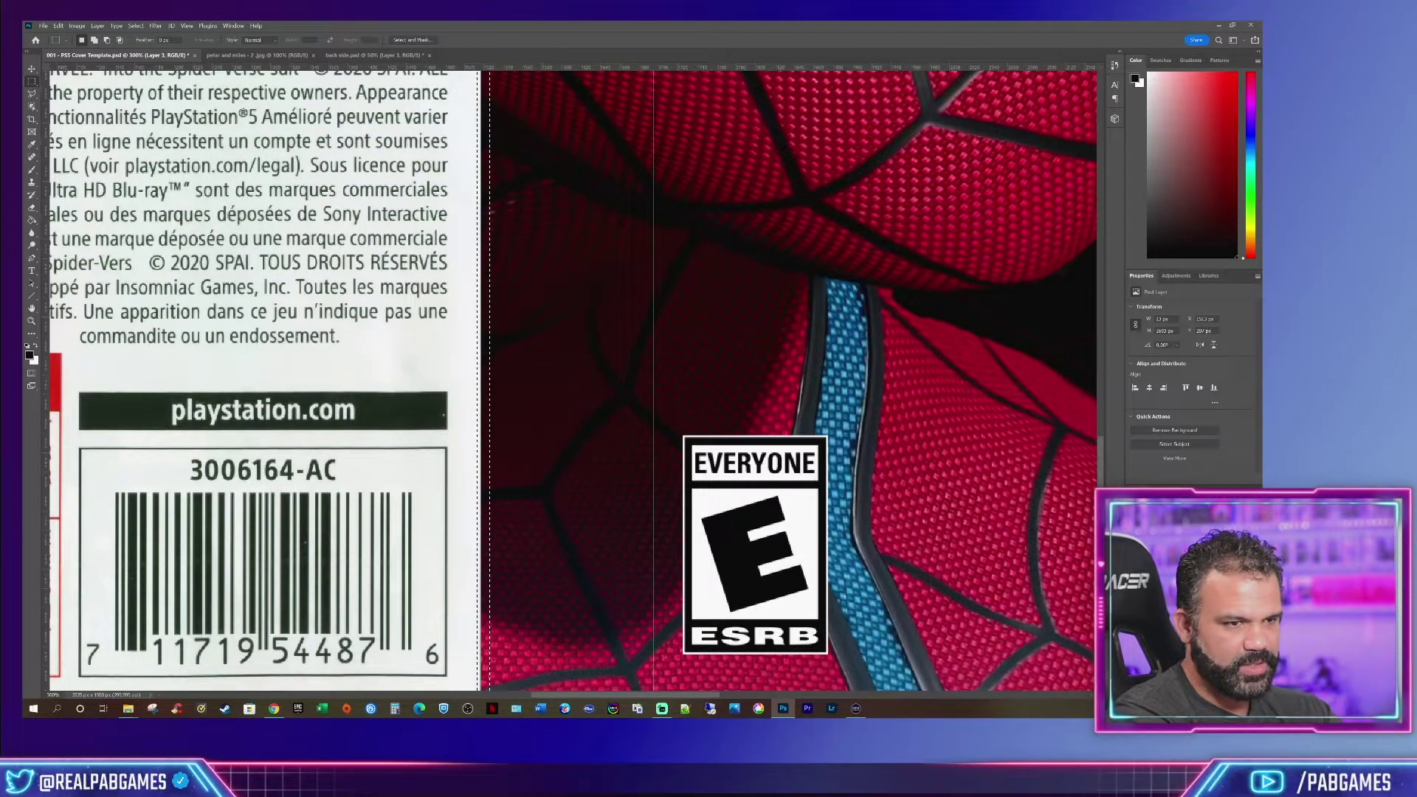
{"action": "scroll", "coordinate": [250, 201], "scroll_direction": "up", "scroll_amount": 15}
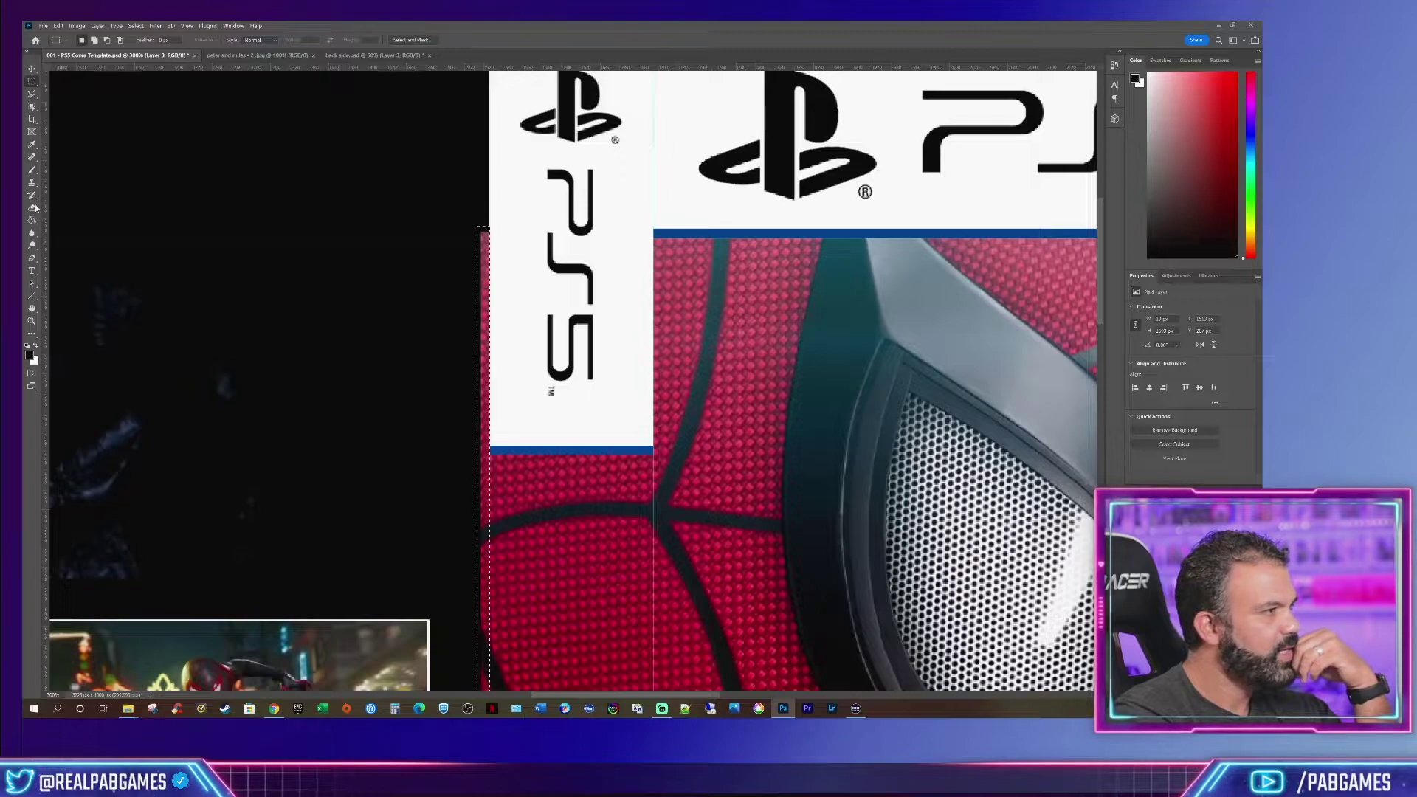
Paint the selected strip beside the back cover black along its full length with the Brush tool, and deselect it
{"action": "left_click", "coordinate": [31, 171]}
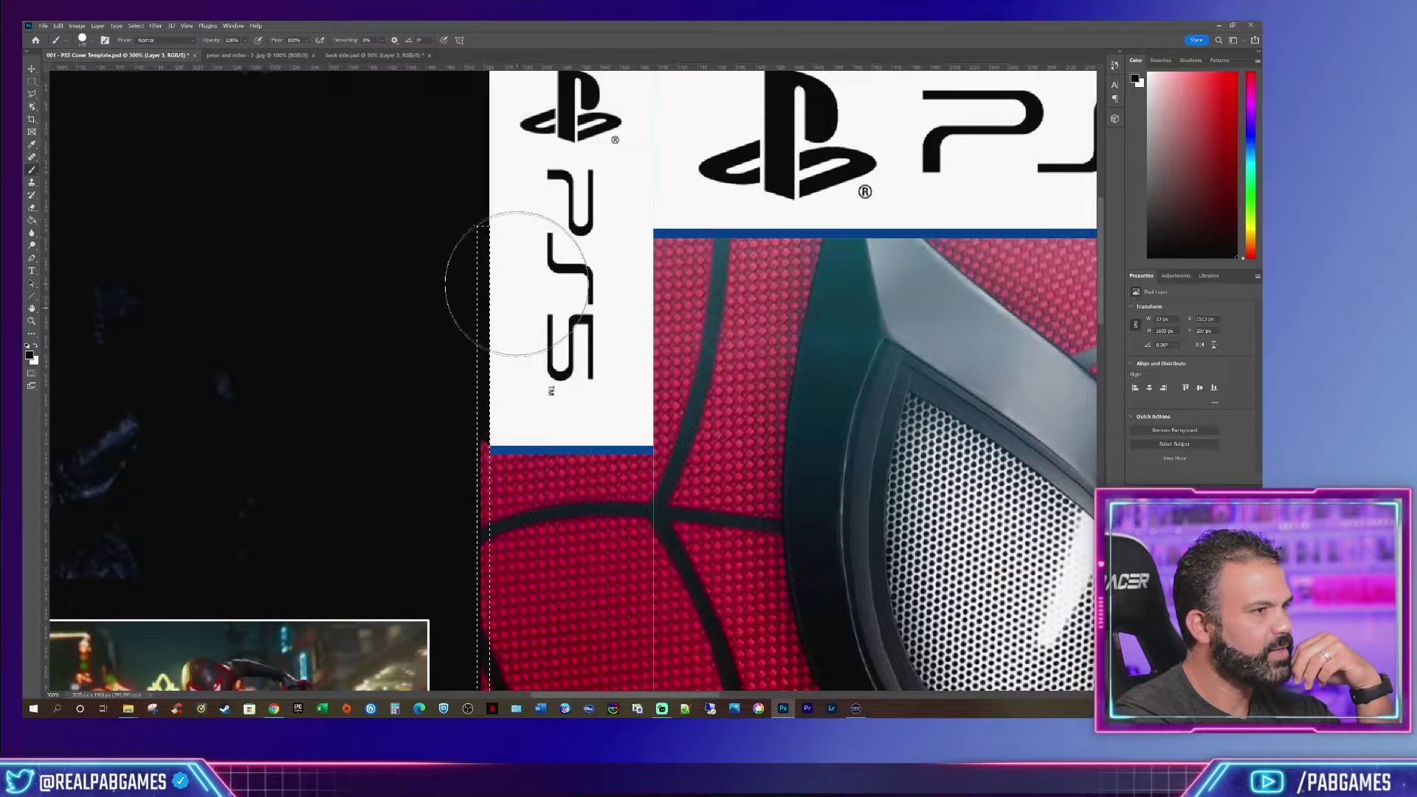
{"action": "scroll", "coordinate": [510, 544], "scroll_direction": "down", "scroll_amount": 2}
{"action": "scroll", "coordinate": [511, 544], "scroll_direction": "down", "scroll_amount": 3}
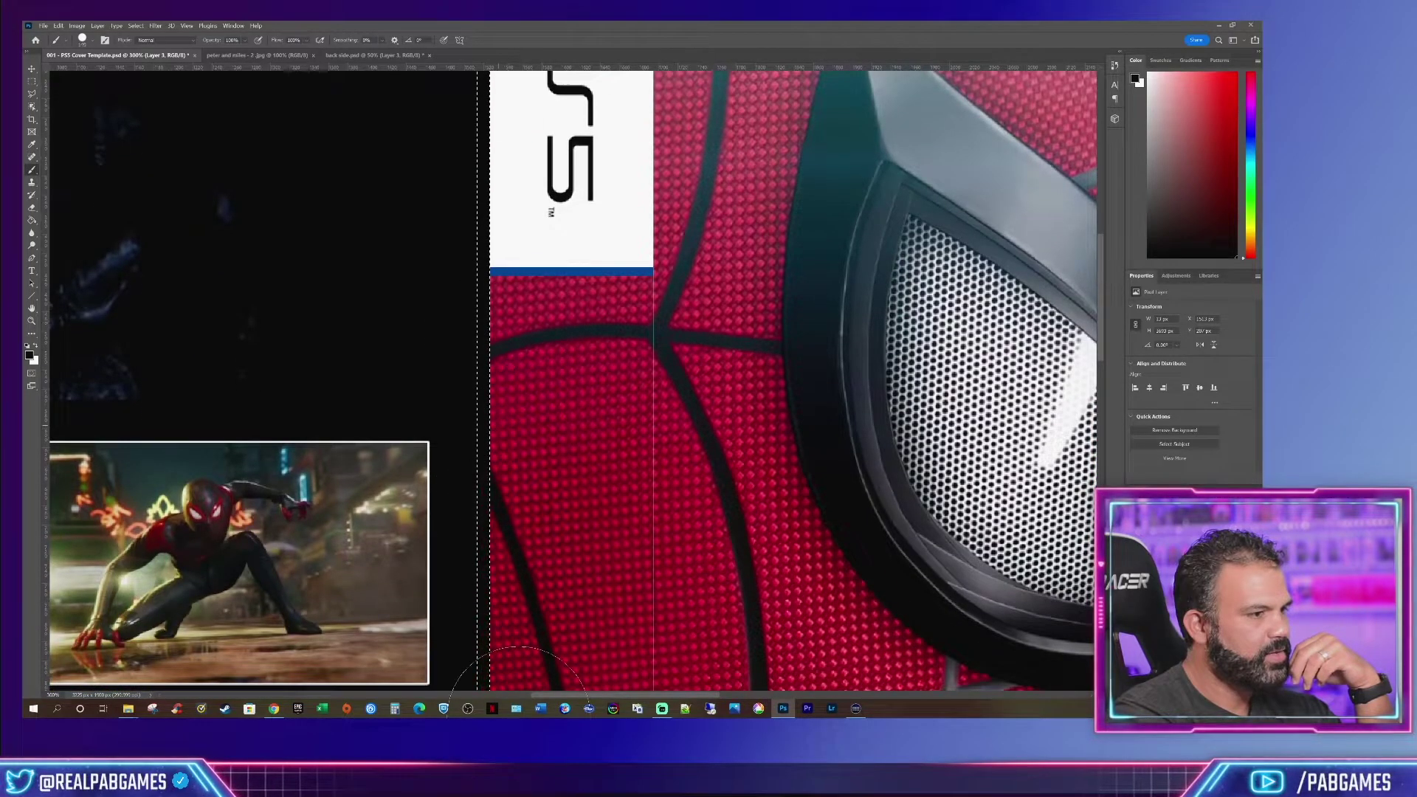
{"action": "scroll", "coordinate": [491, 547], "scroll_direction": "down", "scroll_amount": 2}
{"action": "scroll", "coordinate": [490, 546], "scroll_direction": "down", "scroll_amount": 7}
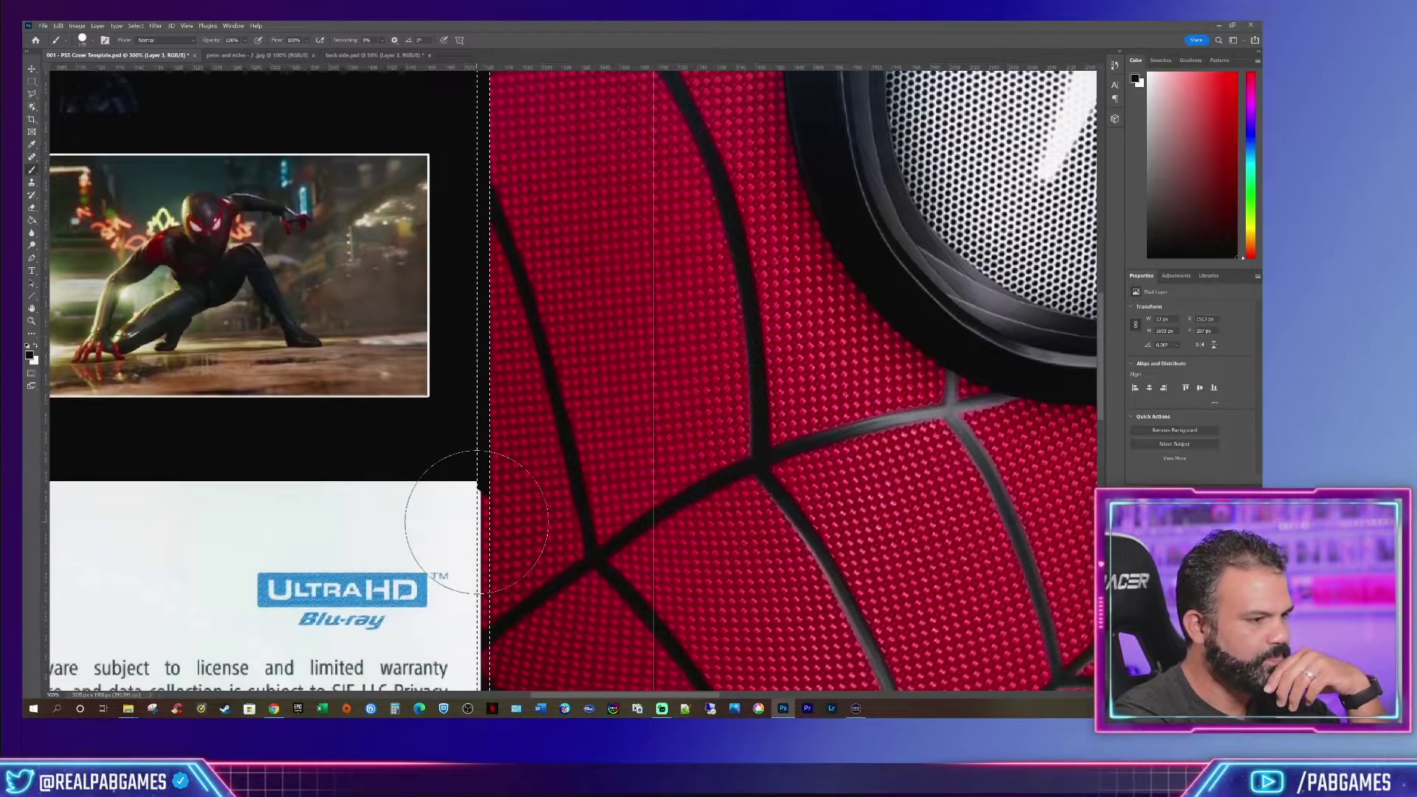
{"action": "scroll", "coordinate": [516, 384], "scroll_direction": "down", "scroll_amount": 3}
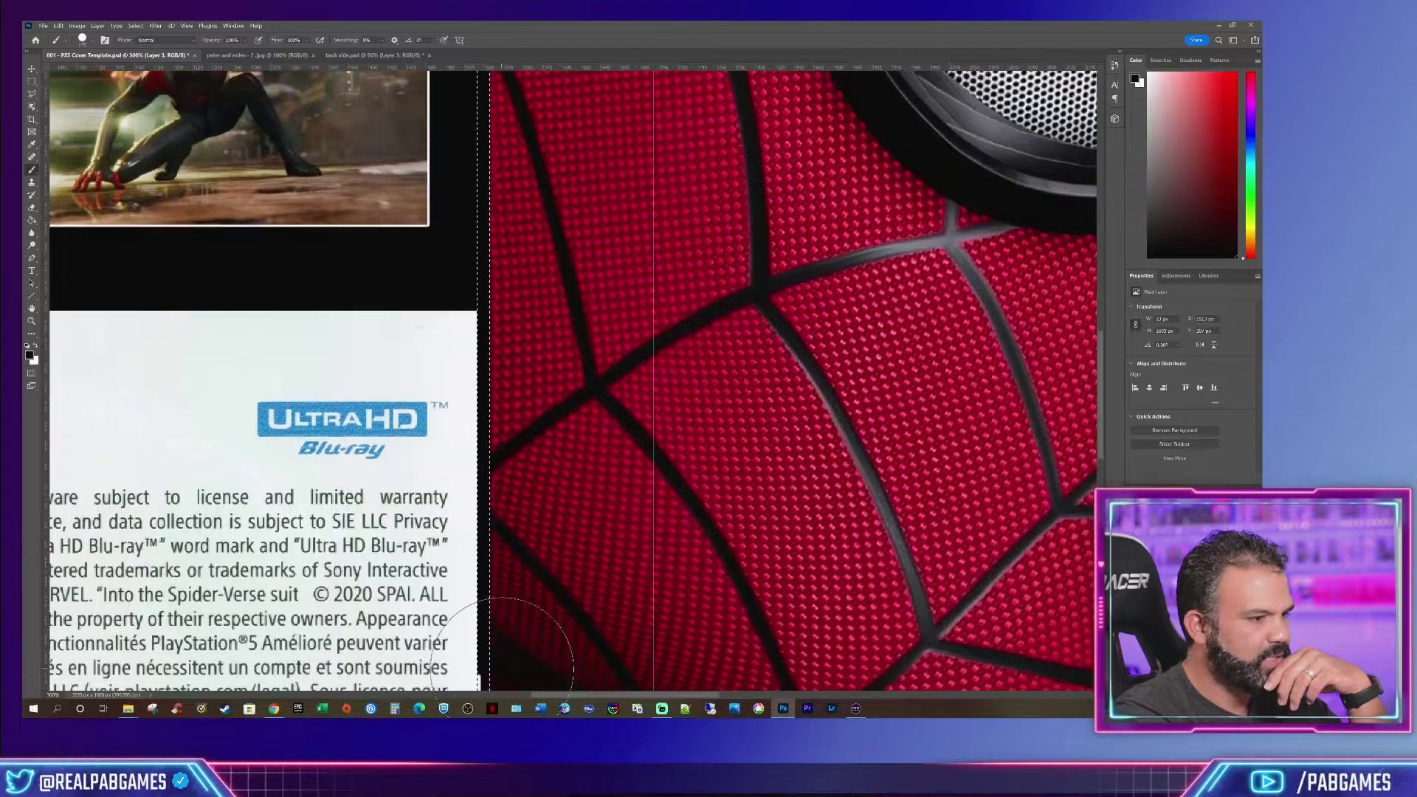
{"action": "scroll", "coordinate": [528, 479], "scroll_direction": "down", "scroll_amount": 5}
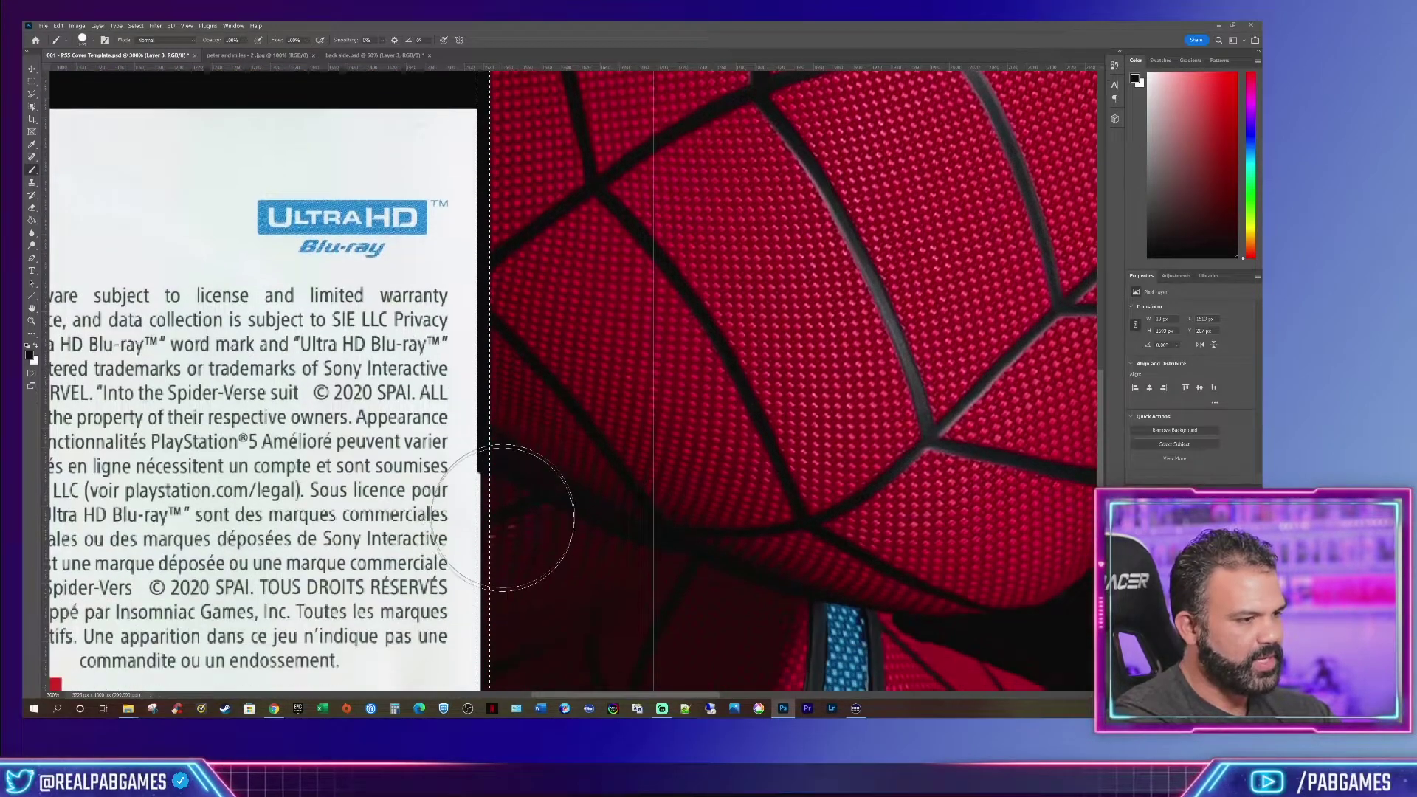
{"action": "scroll", "coordinate": [509, 517], "scroll_direction": "down", "scroll_amount": 2}
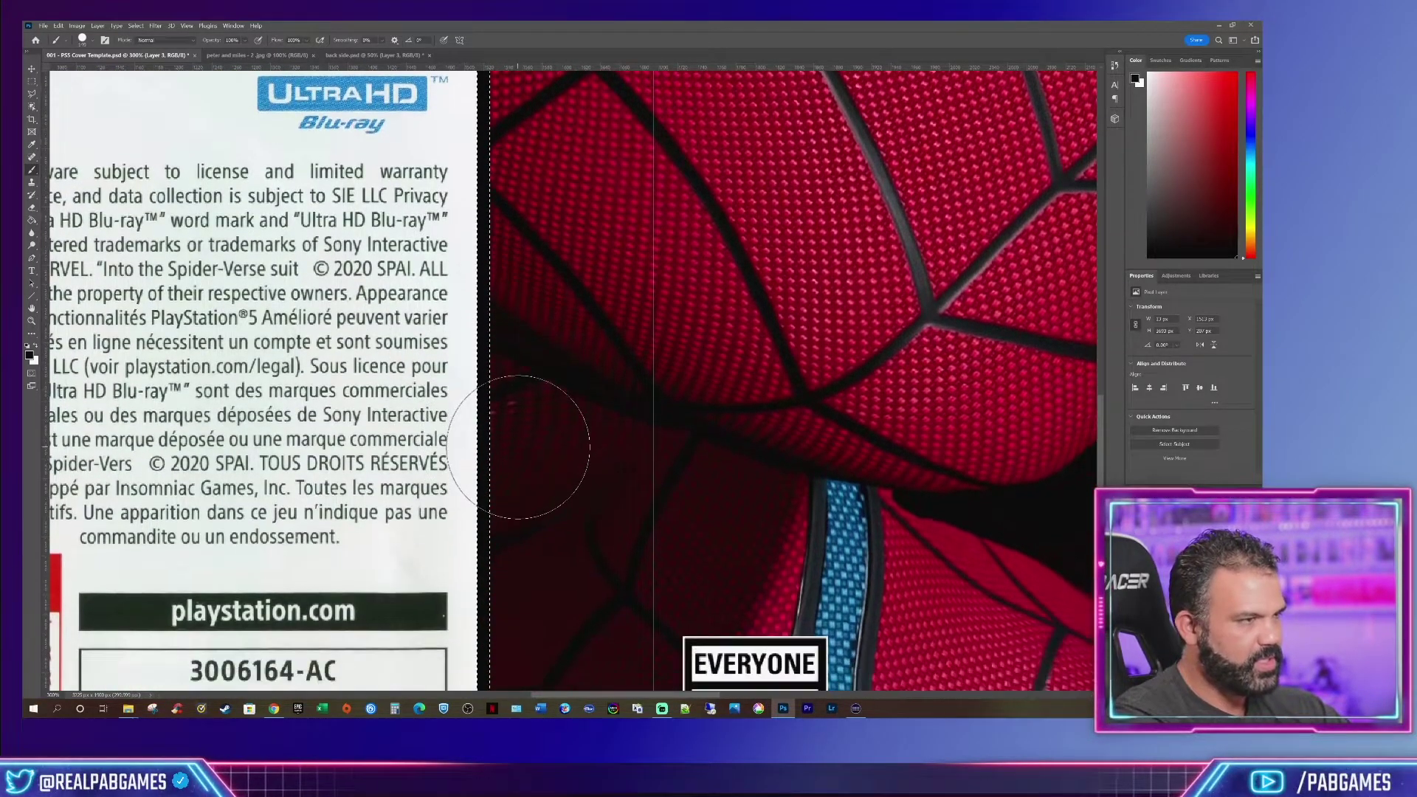
{"action": "scroll", "coordinate": [506, 587], "scroll_direction": "down", "scroll_amount": 4}
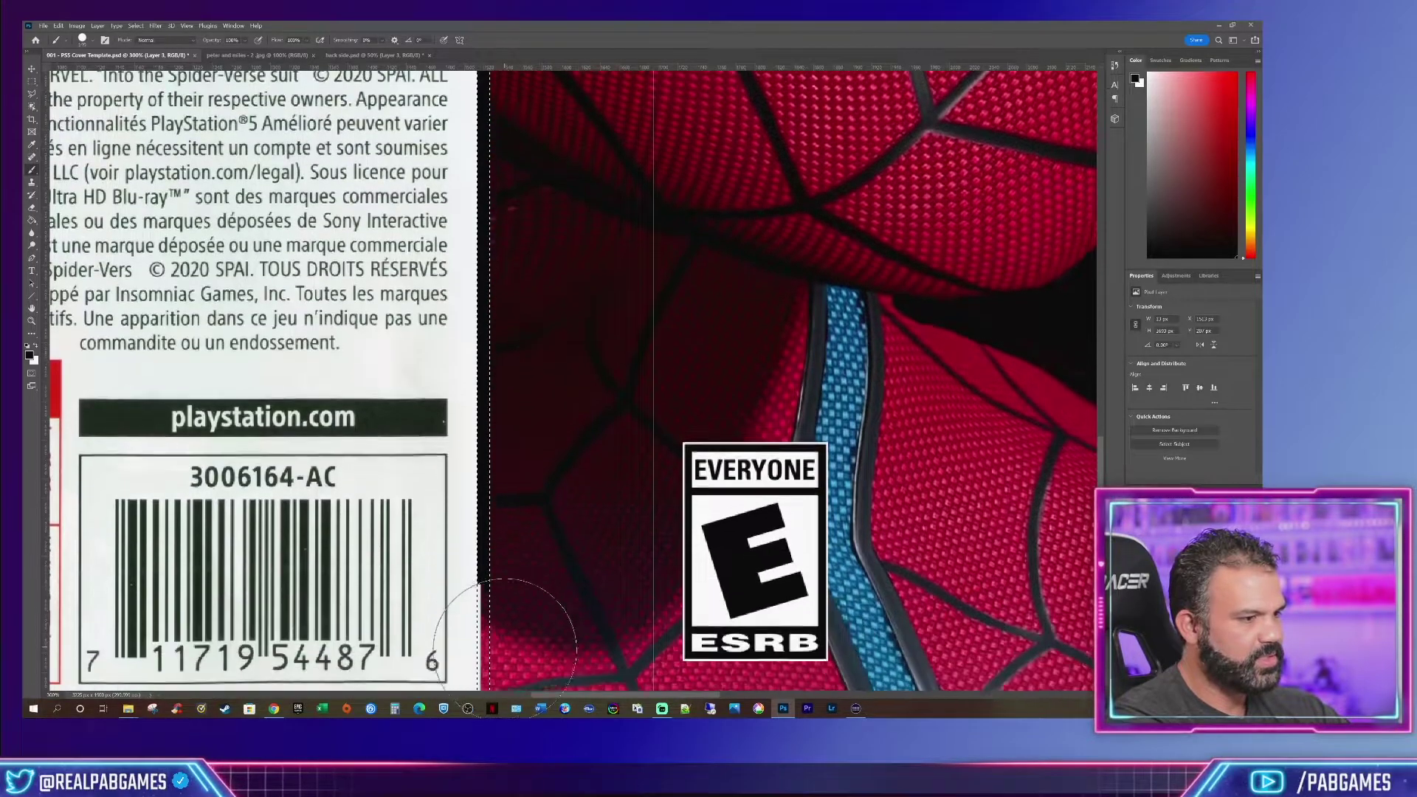
{"action": "scroll", "coordinate": [473, 682], "scroll_direction": "down", "scroll_amount": 1}
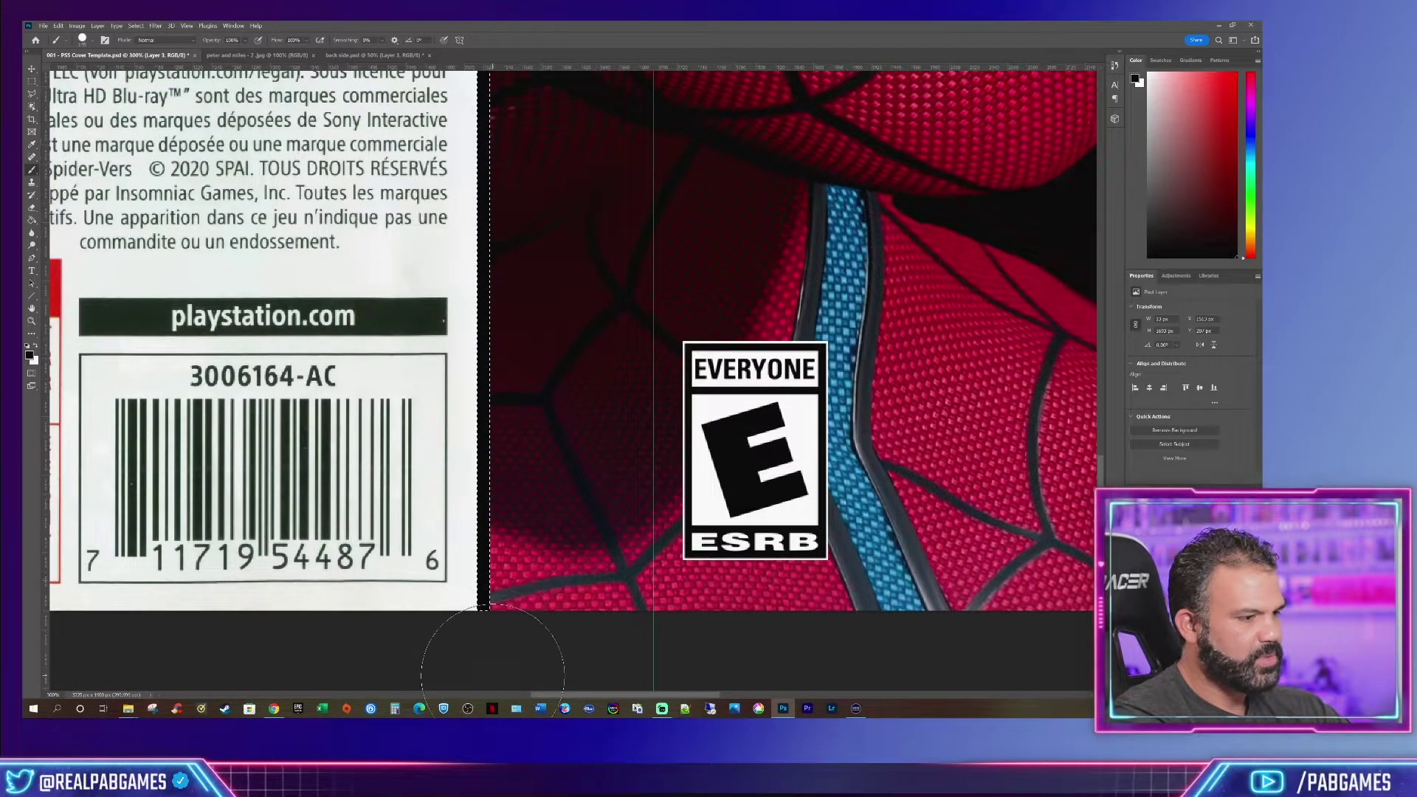
{"action": "key", "text": "ctrl+d"}
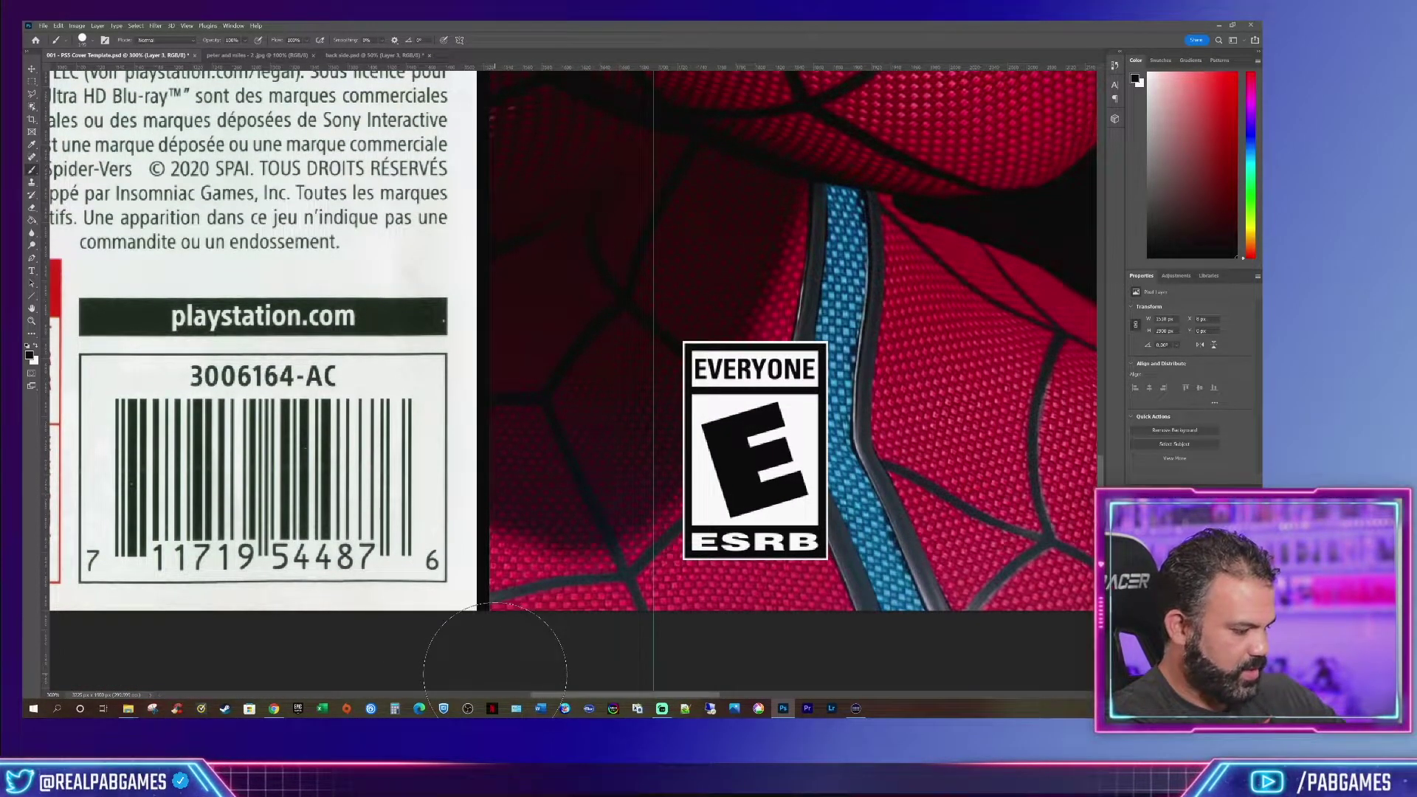
Create a new layer and select the spine area between the two vertical guides, from the cover's lower edge up to the PS5 label
{"action": "scroll", "coordinate": [495, 673], "scroll_direction": "down", "scroll_amount": 5}
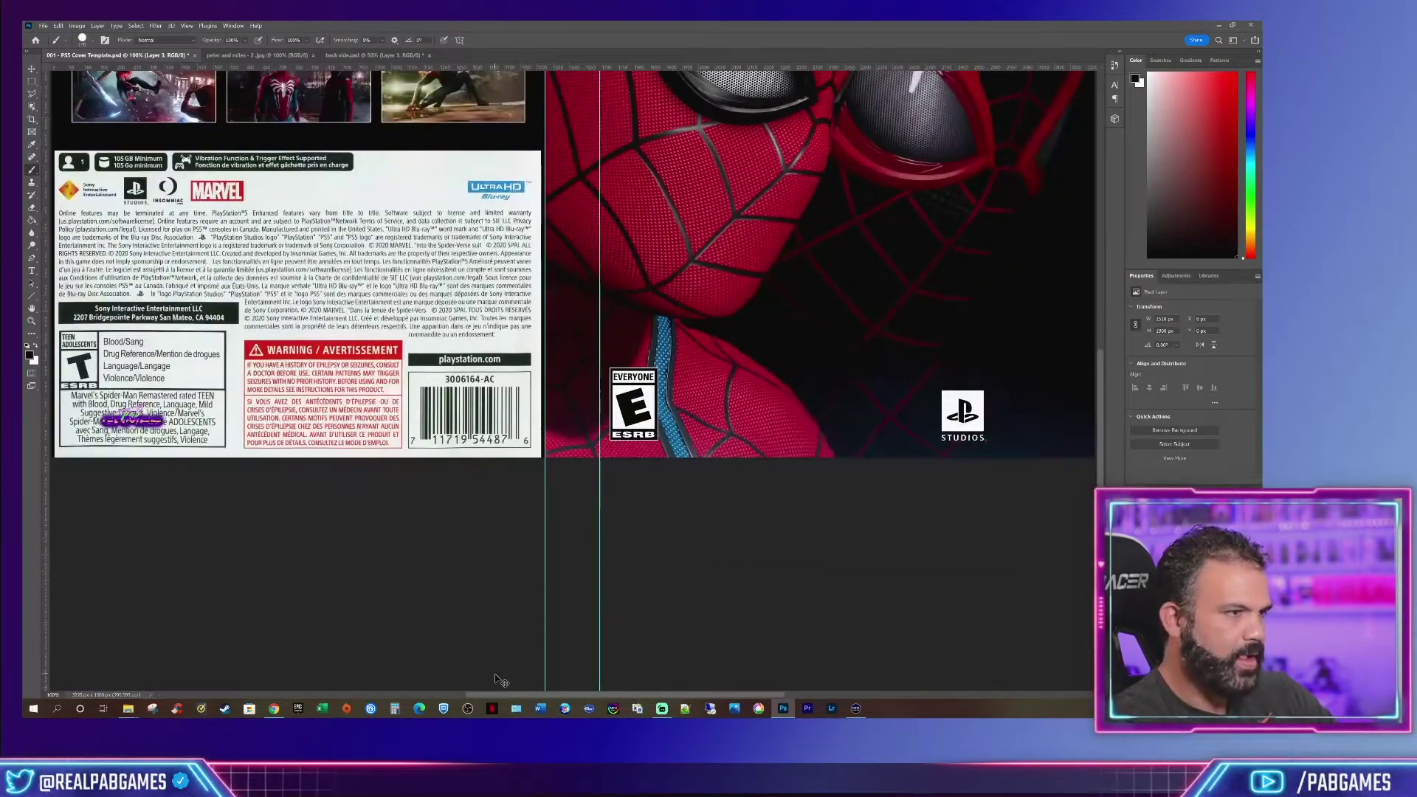
{"action": "scroll", "coordinate": [379, 459], "scroll_direction": "up", "scroll_amount": 3}
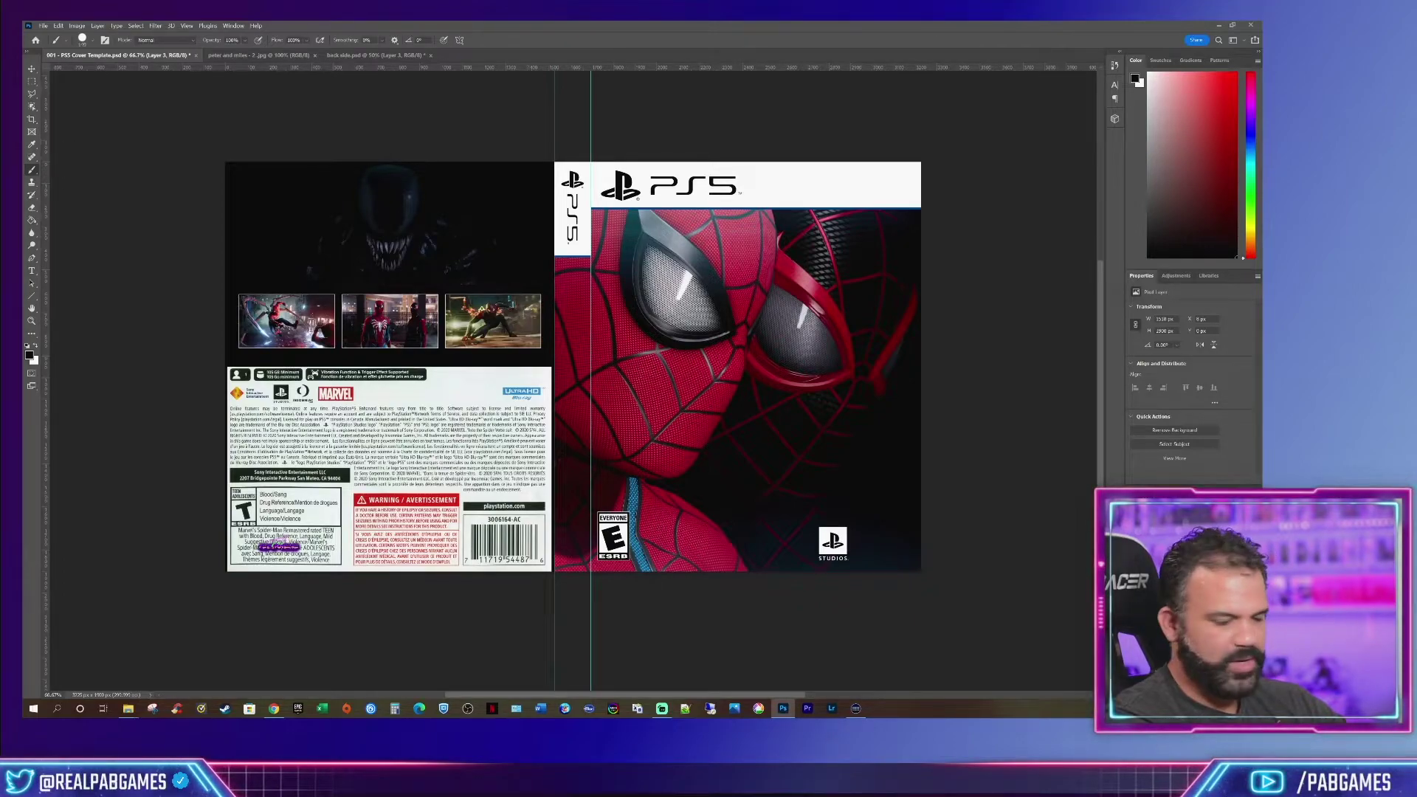
{"action": "key", "text": "ctrl+o"}
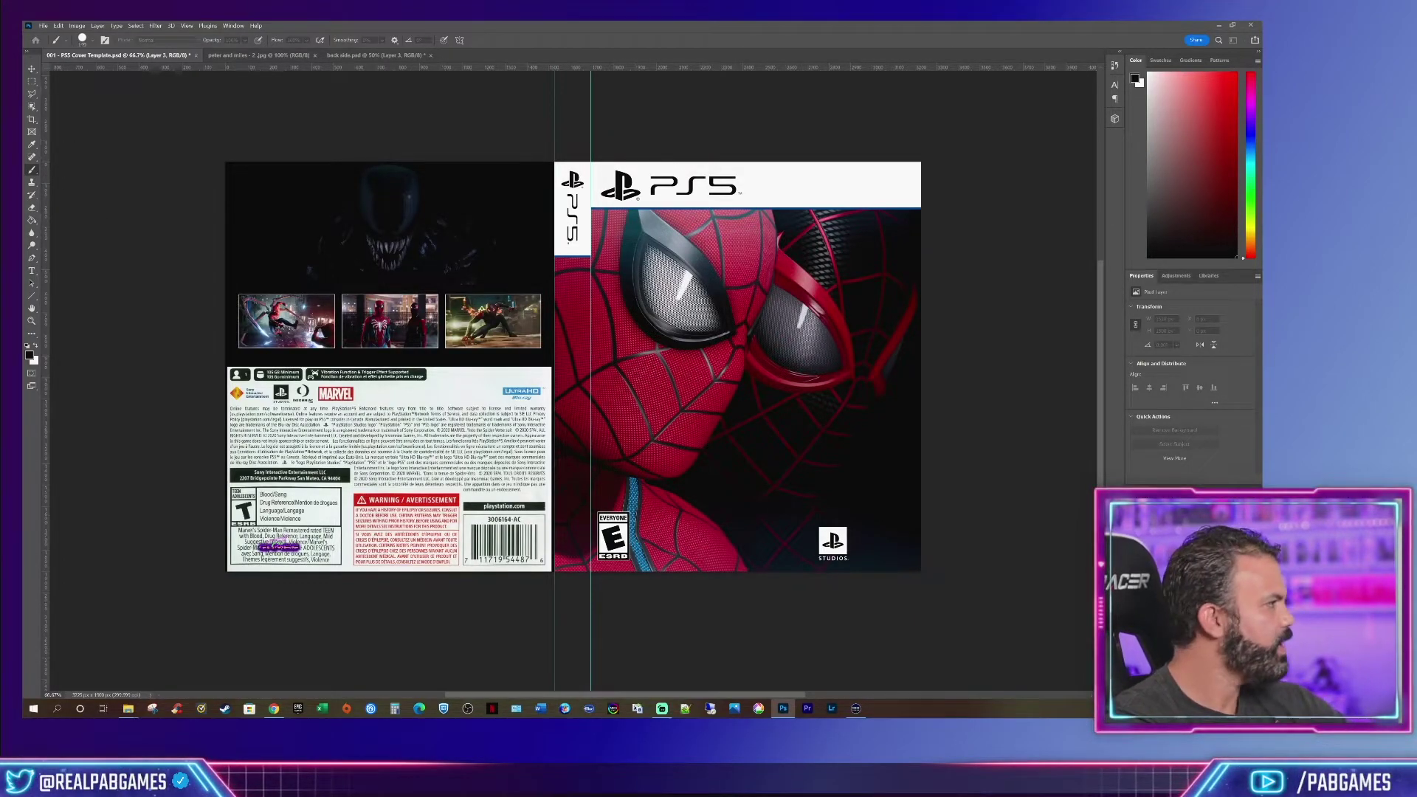
{"action": "key", "text": "Return"}
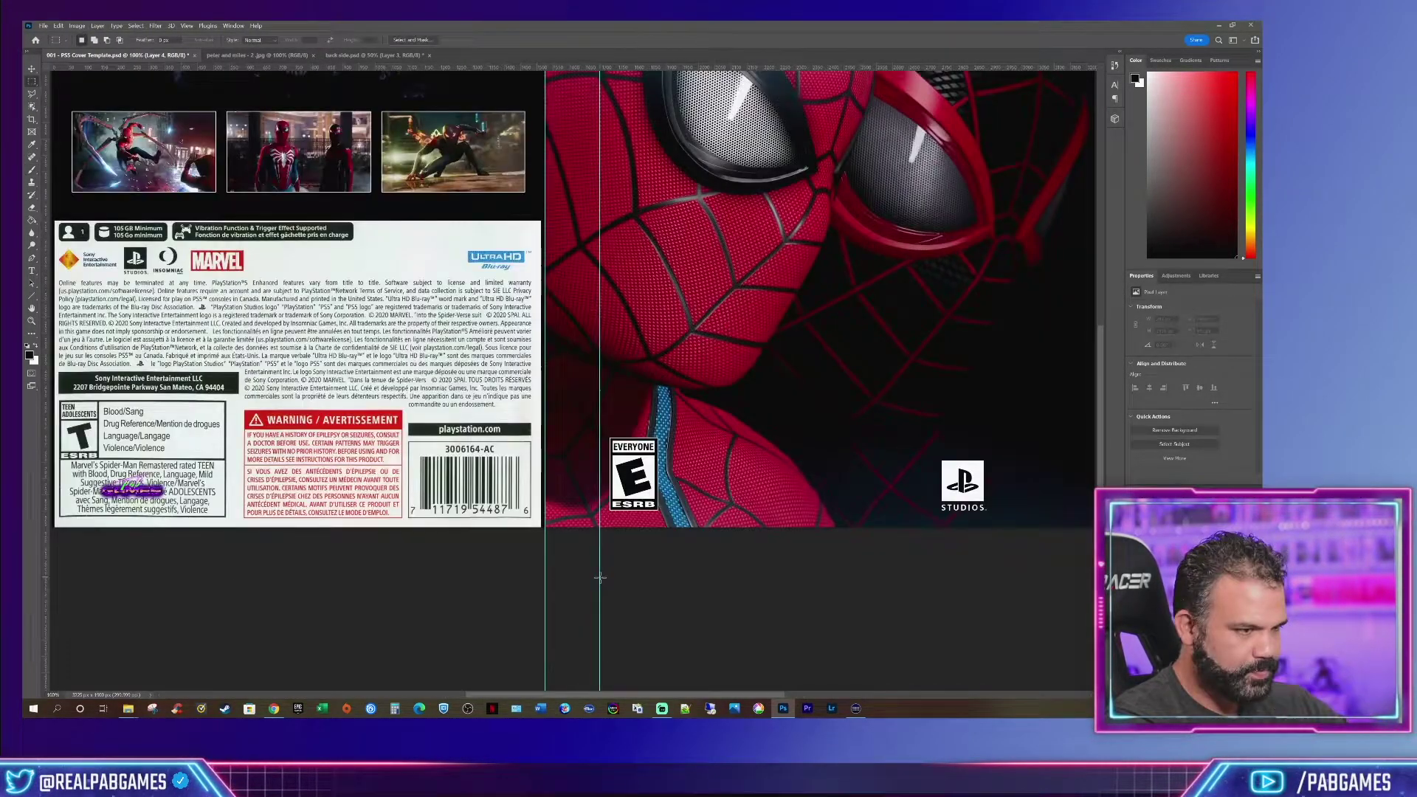
{"action": "left_click_drag", "start_coordinate": [600, 525], "coordinate": [545, 279]}
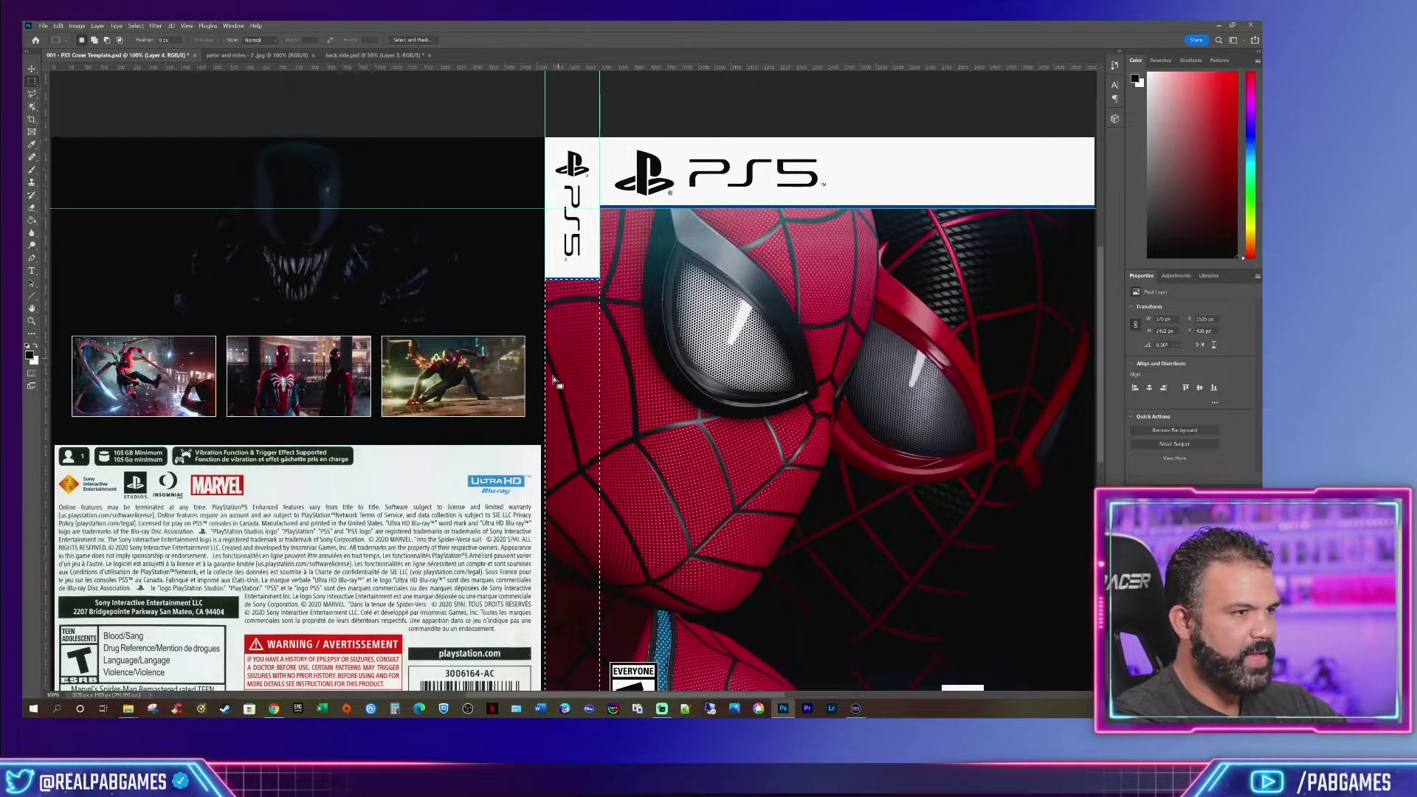
{"action": "scroll", "coordinate": [555, 380], "scroll_direction": "down", "scroll_amount": 3}
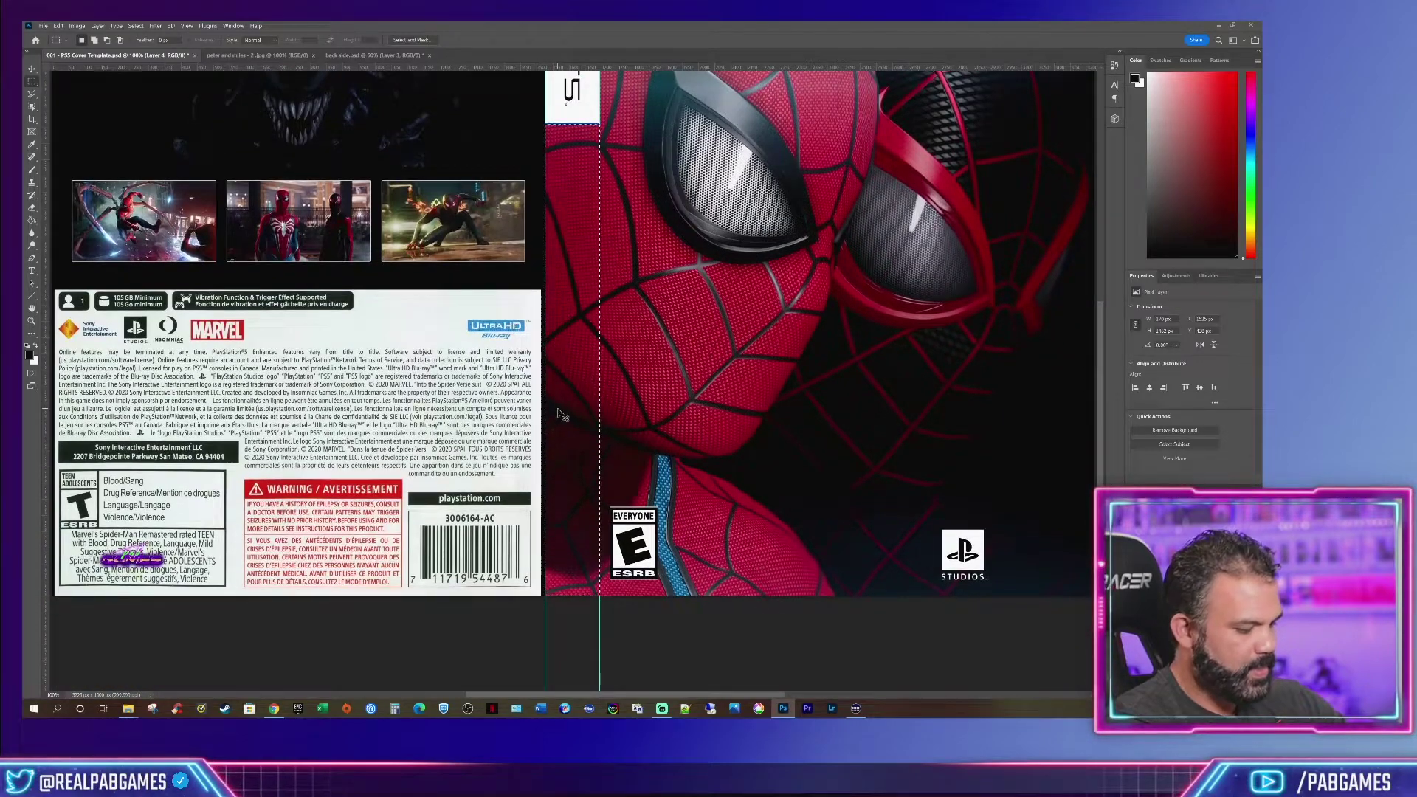
{"action": "key", "text": "ctrl+minus"}
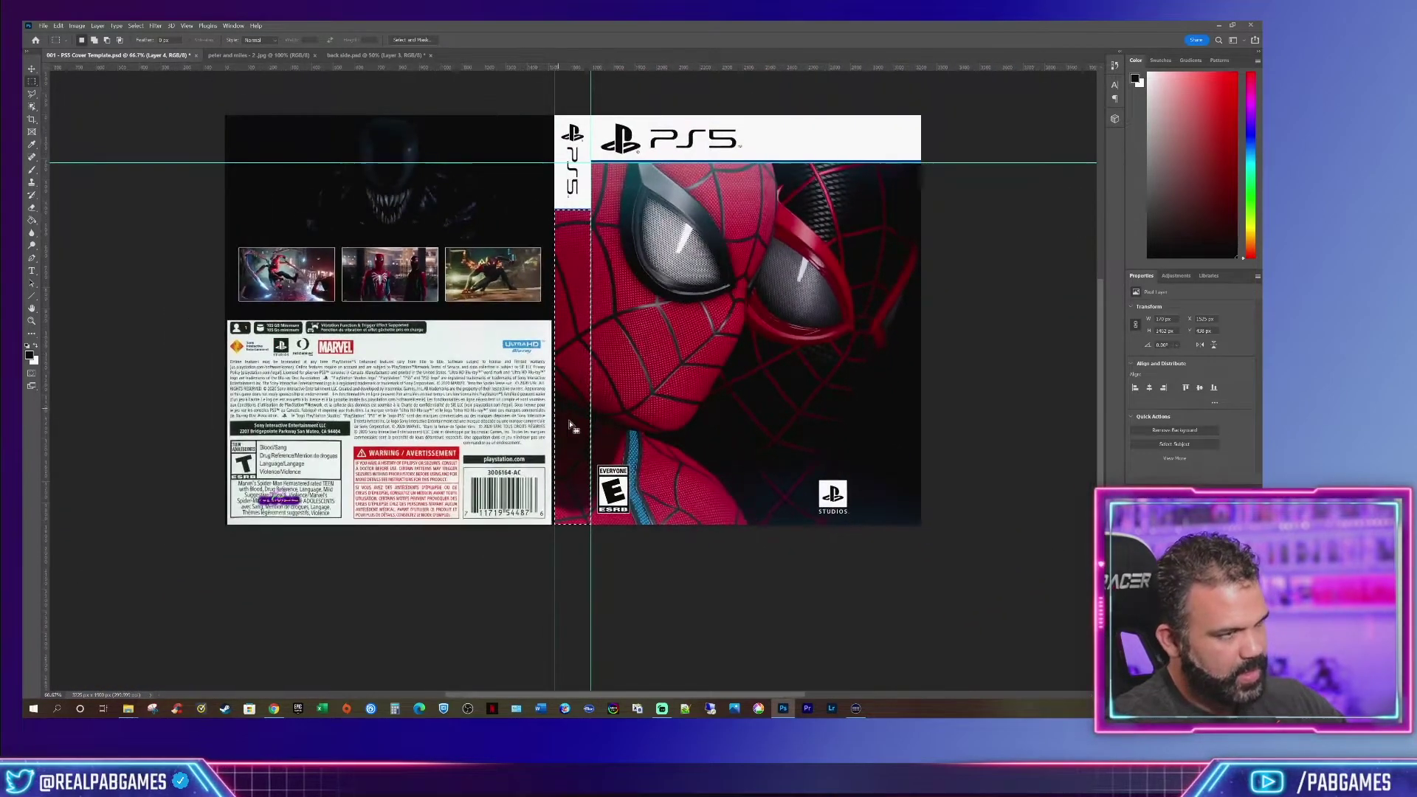
Fill the selected spine area with black using the Brush tool, and deselect it
{"action": "left_click", "coordinate": [32, 170]}
{"action": "mouse_move", "coordinate": [571, 199]}
{"action": "left_mouse_down"}
{"action": "mouse_move", "coordinate": [530, 224]}
{"action": "mouse_move", "coordinate": [593, 298]}
{"action": "mouse_move", "coordinate": [581, 338]}
{"action": "mouse_move", "coordinate": [580, 299]}
{"action": "mouse_move", "coordinate": [564, 367]}
{"action": "mouse_move", "coordinate": [580, 271]}
{"action": "mouse_move", "coordinate": [565, 372]}
{"action": "mouse_move", "coordinate": [580, 437]}
{"action": "mouse_move", "coordinate": [611, 454]}
{"action": "mouse_move", "coordinate": [572, 373]}
{"action": "left_mouse_up"}
{"action": "key", "text": "ctrl+d"}
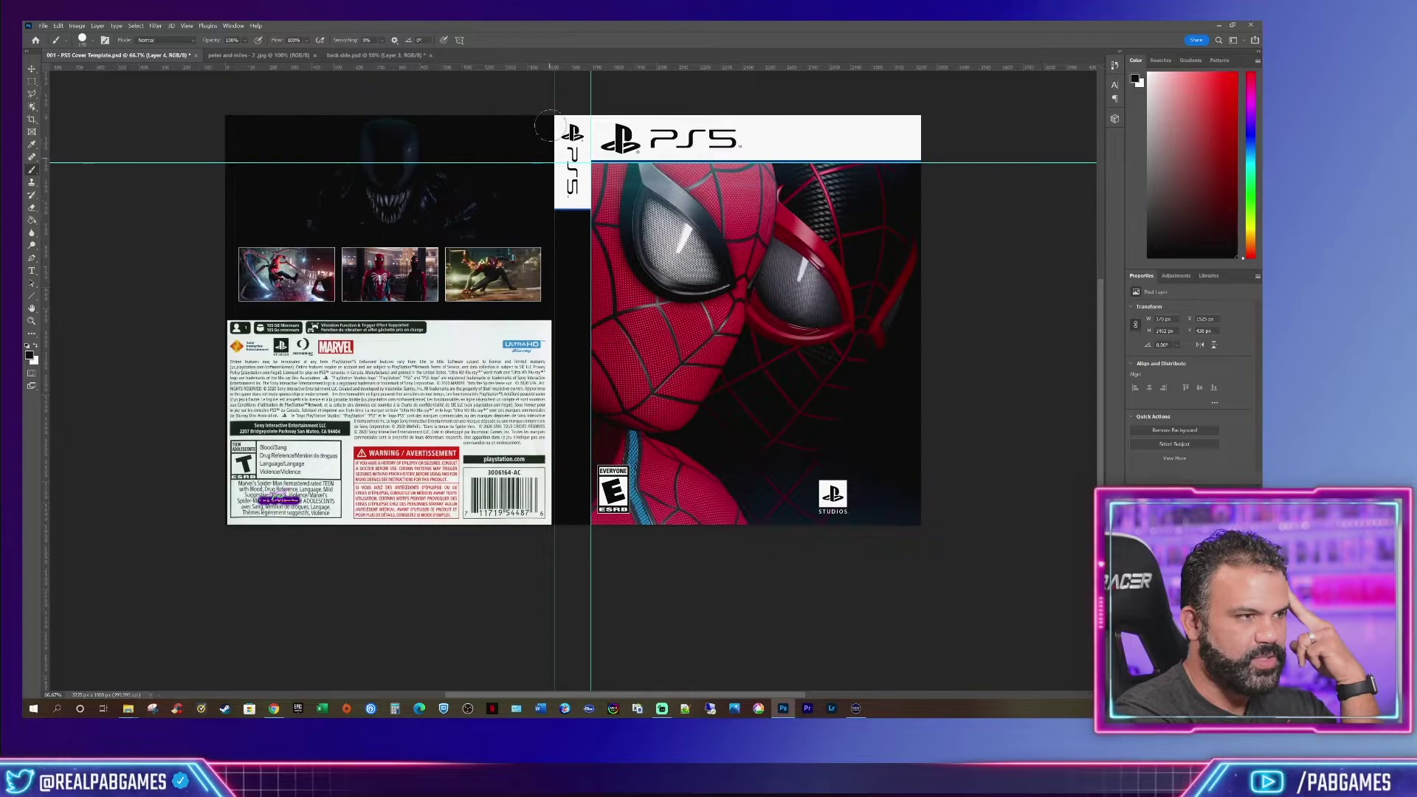
{"action": "scroll", "coordinate": [567, 246], "scroll_direction": "up", "scroll_amount": 1}
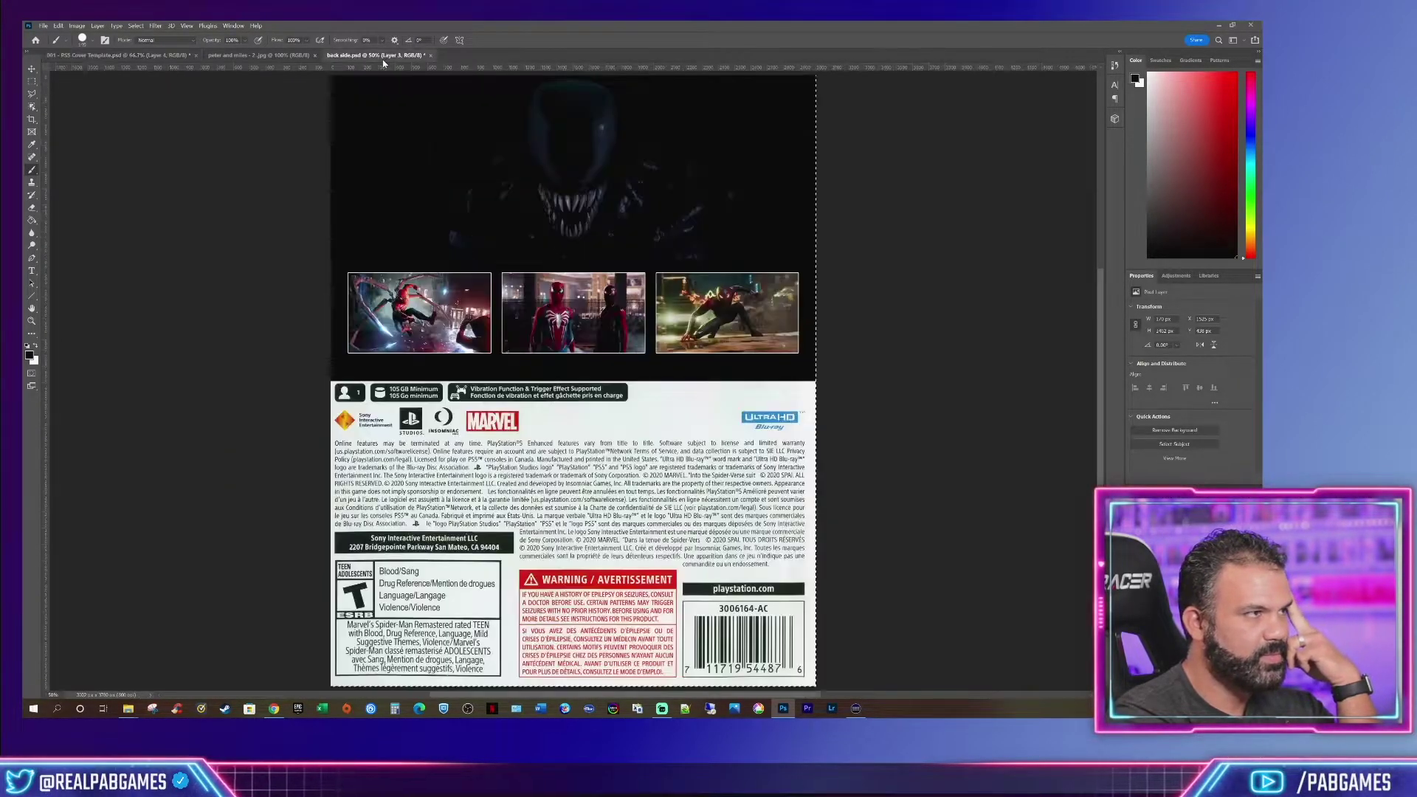
{"action": "left_click", "coordinate": [344, 55]}
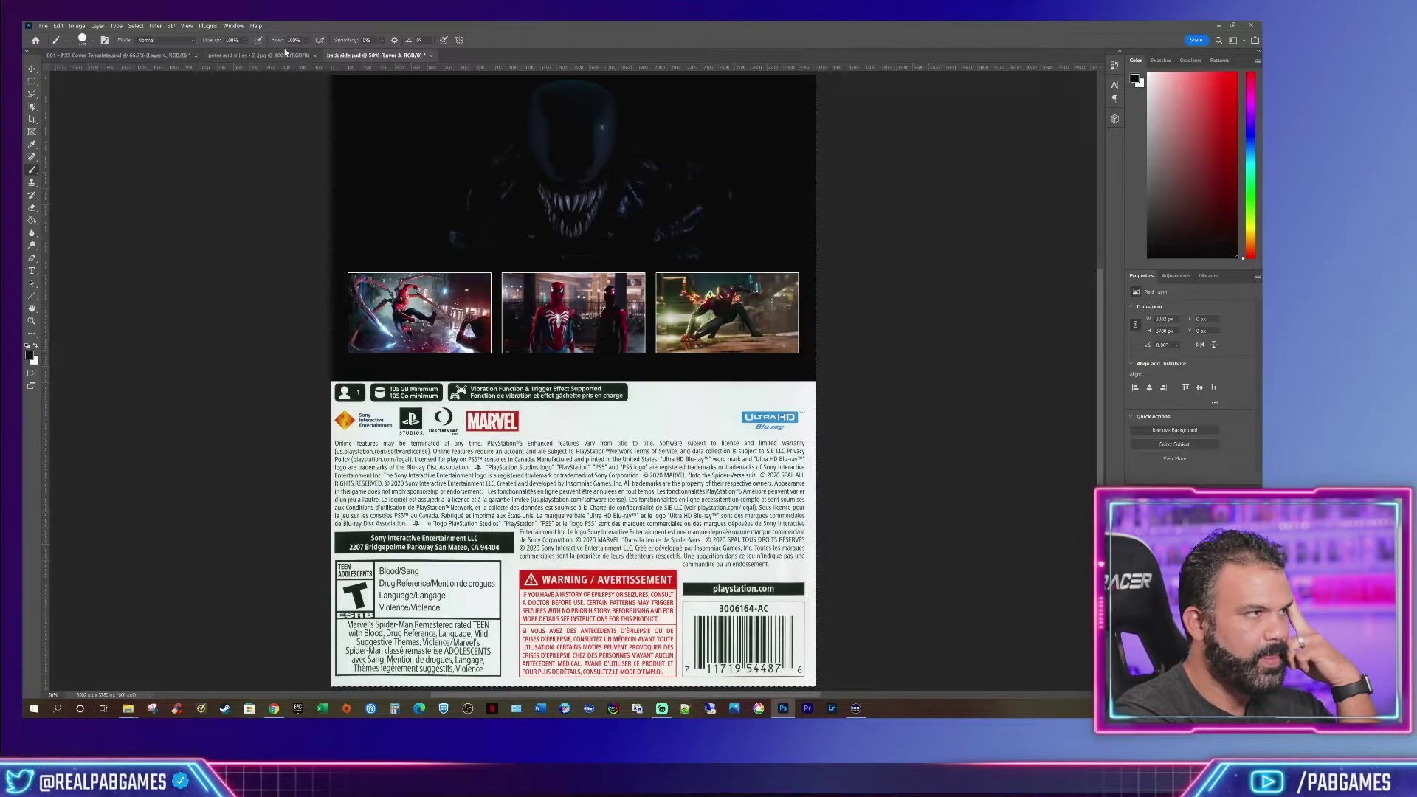
{"action": "left_click", "coordinate": [258, 56]}
{"action": "left_click", "coordinate": [174, 55]}
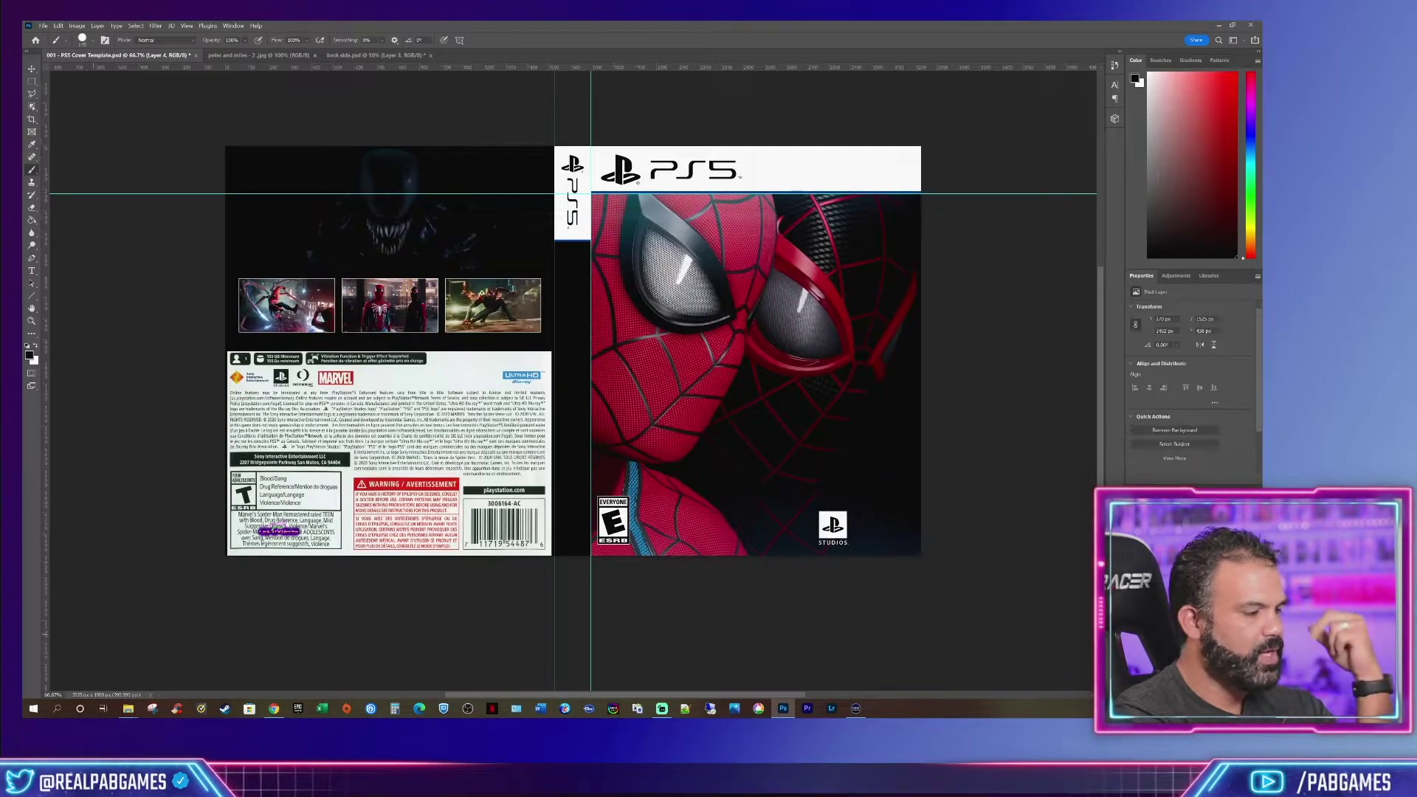
Copy the artwork from Spider Man 2 Logo.png into the cover template, scale it to the spine width and place it below the PS5 label
{"action": "mouse_move", "coordinate": [128, 707]}
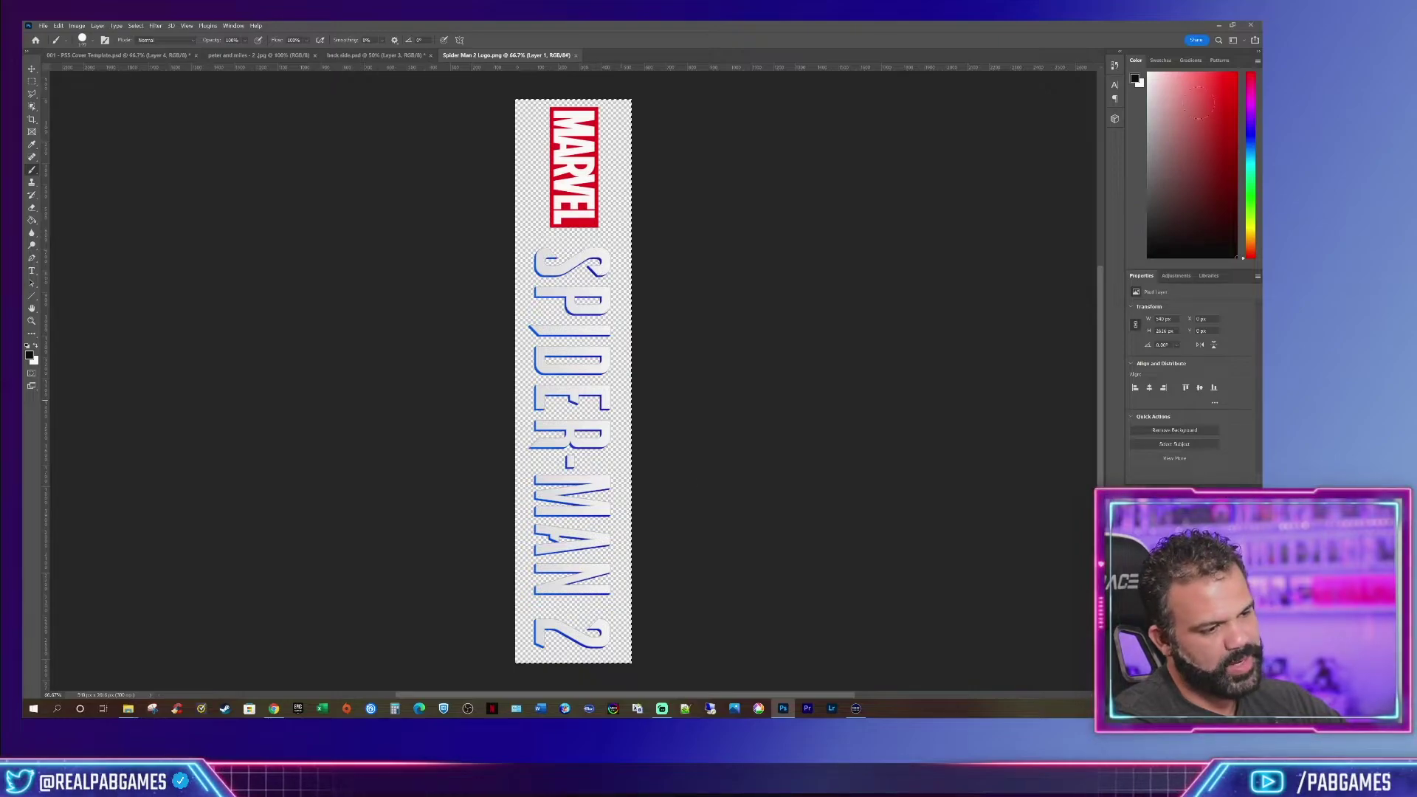
{"action": "left_click", "coordinate": [148, 55]}
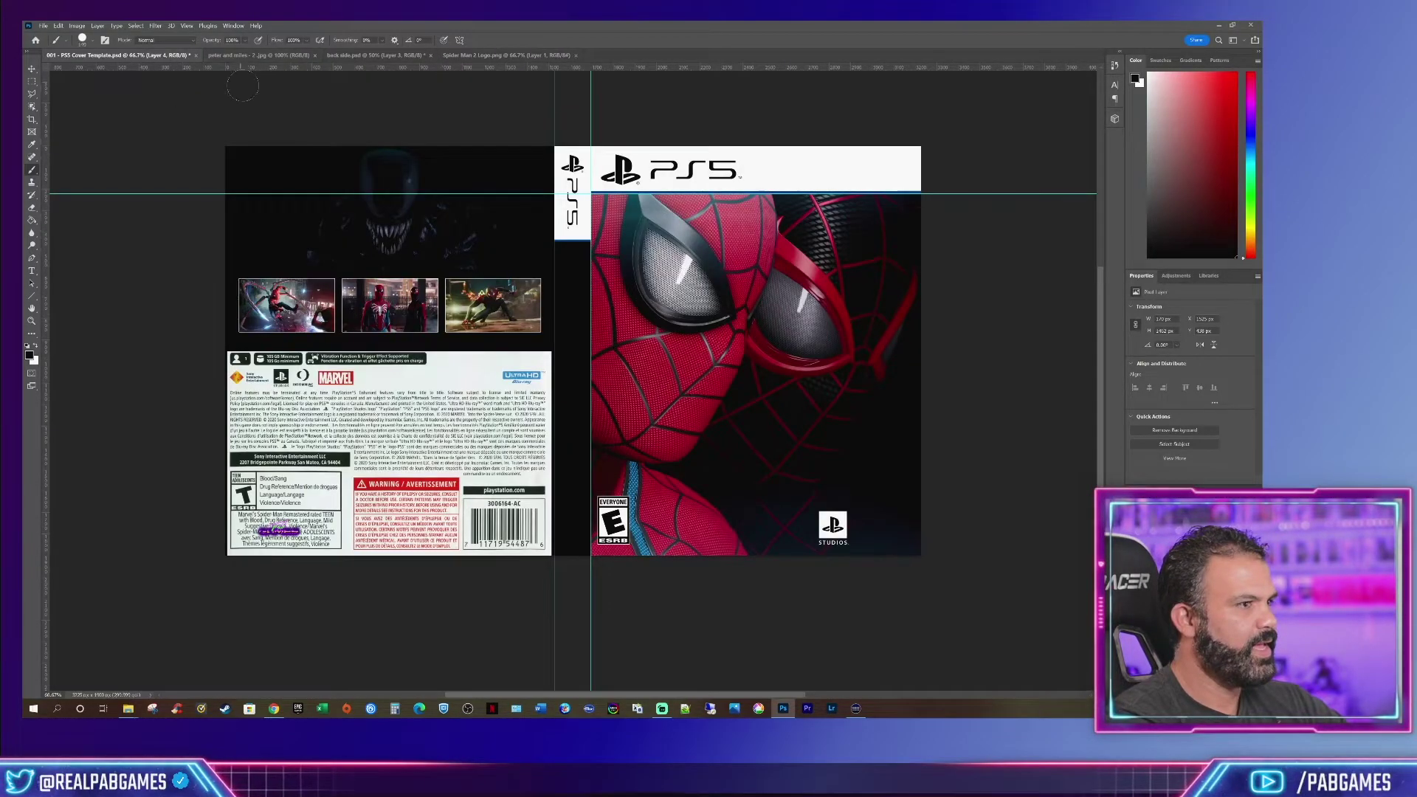
{"action": "key", "text": "ctrl+v"}
{"action": "key", "text": "ctrl+t"}
{"action": "left_click_drag", "start_coordinate": [620, 148], "coordinate": [583, 367]}
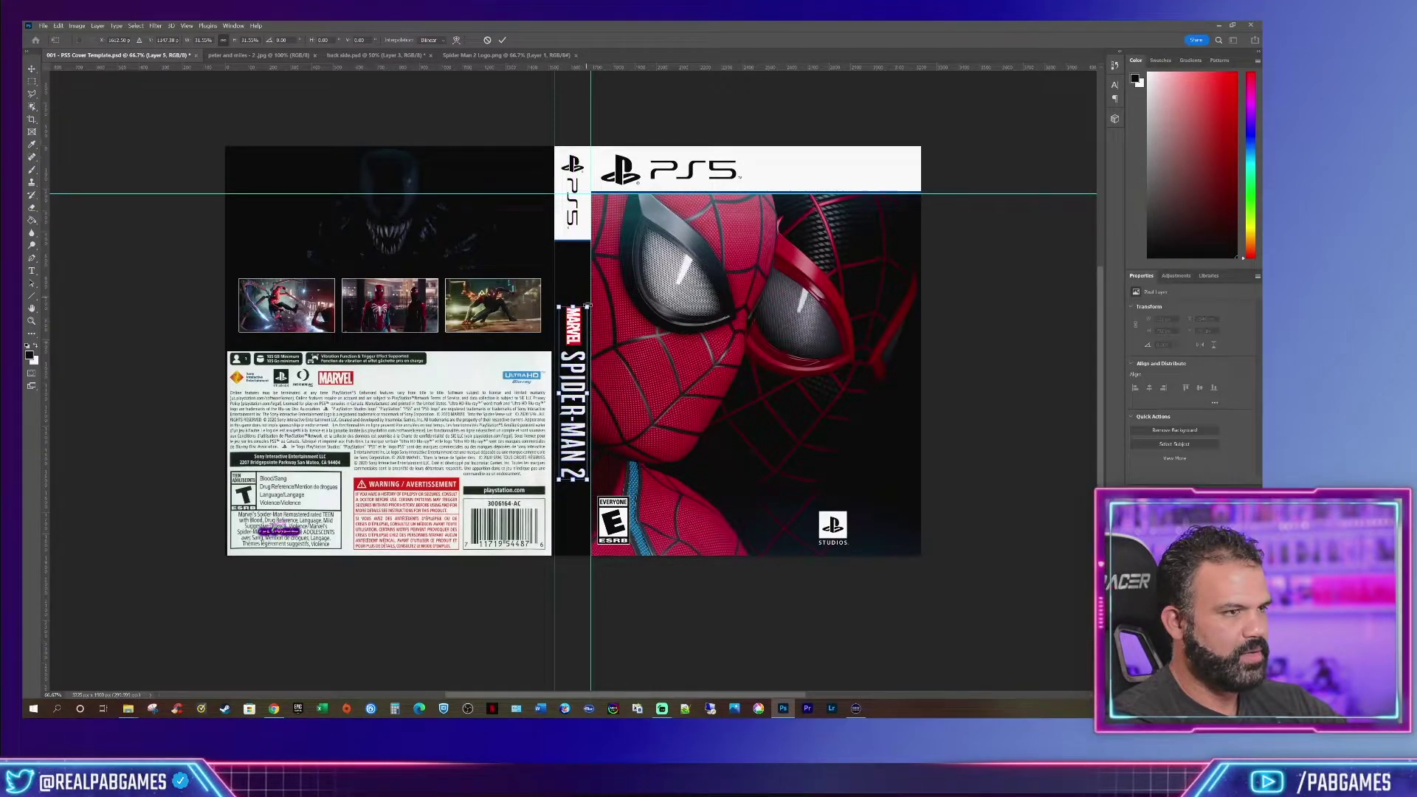
{"action": "left_click_drag", "start_coordinate": [573, 305], "coordinate": [573, 289]}
{"action": "key", "text": "Return"}
{"action": "key", "text": "b"}
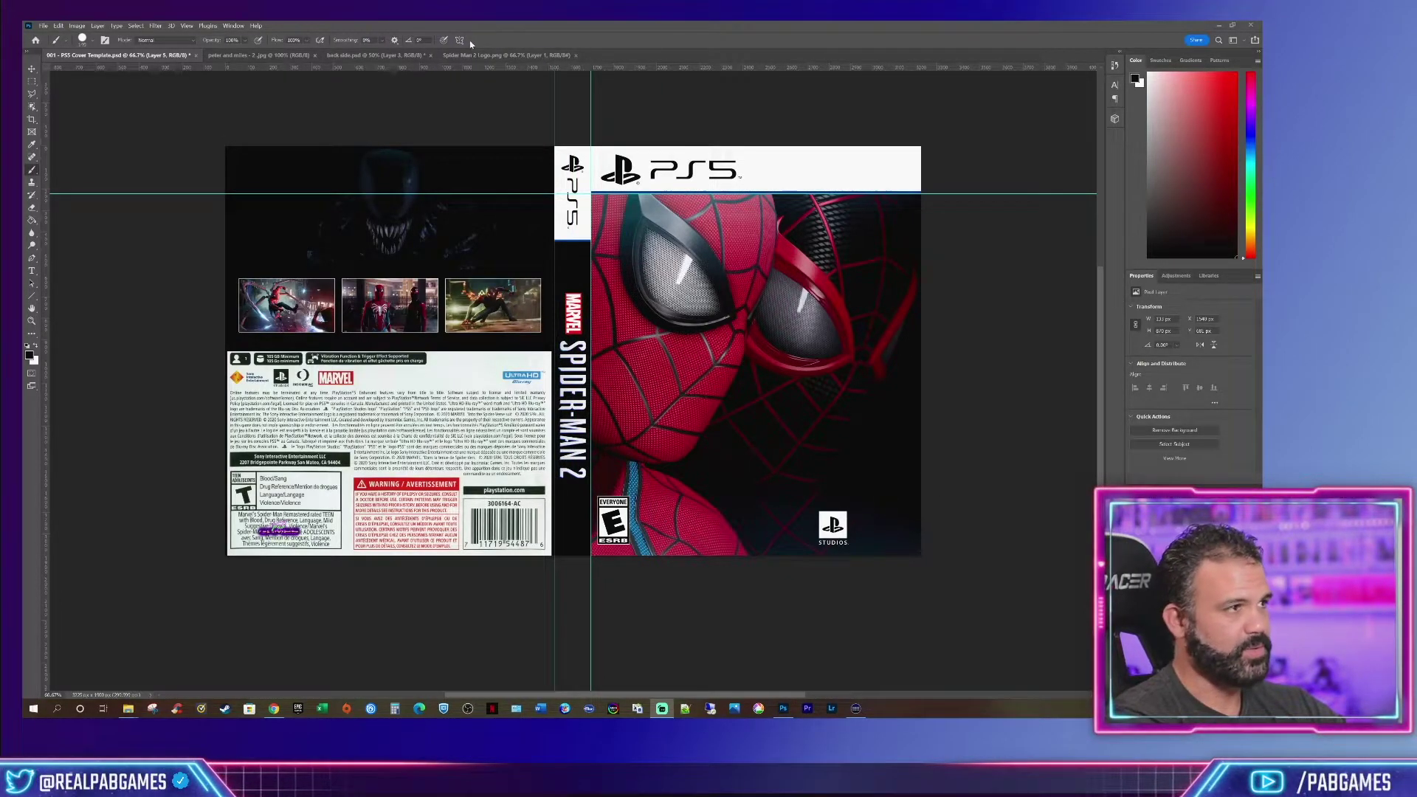
{"action": "left_click", "coordinate": [532, 56]}
{"action": "left_click", "coordinate": [377, 55]}
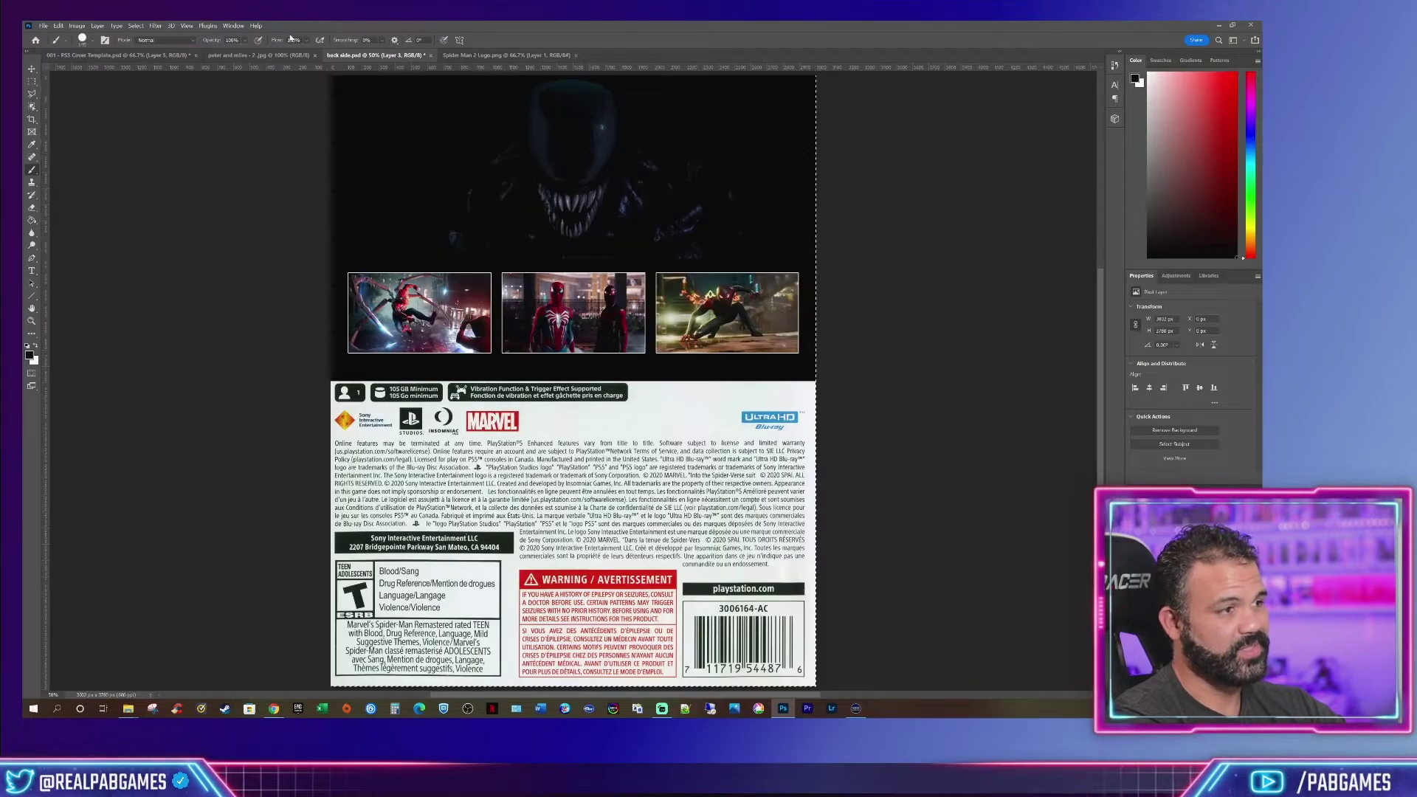
{"action": "left_click", "coordinate": [178, 55]}
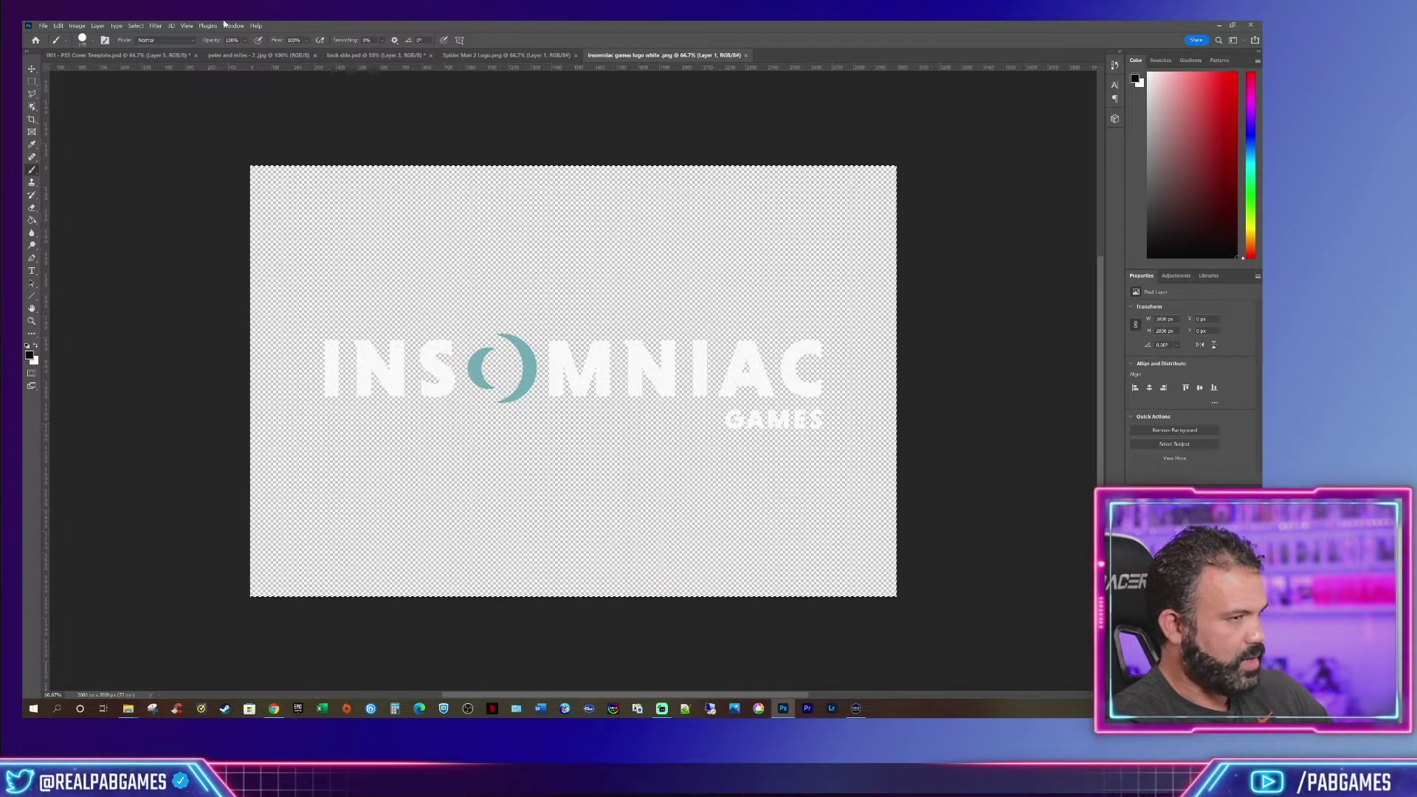
Paste the white Insomniac Games logo into the cover template, shrink it and place it beside the PlayStation Studios logo on the front
{"action": "left_click", "coordinate": [119, 55]}
{"action": "key", "text": "ctrl+v"}
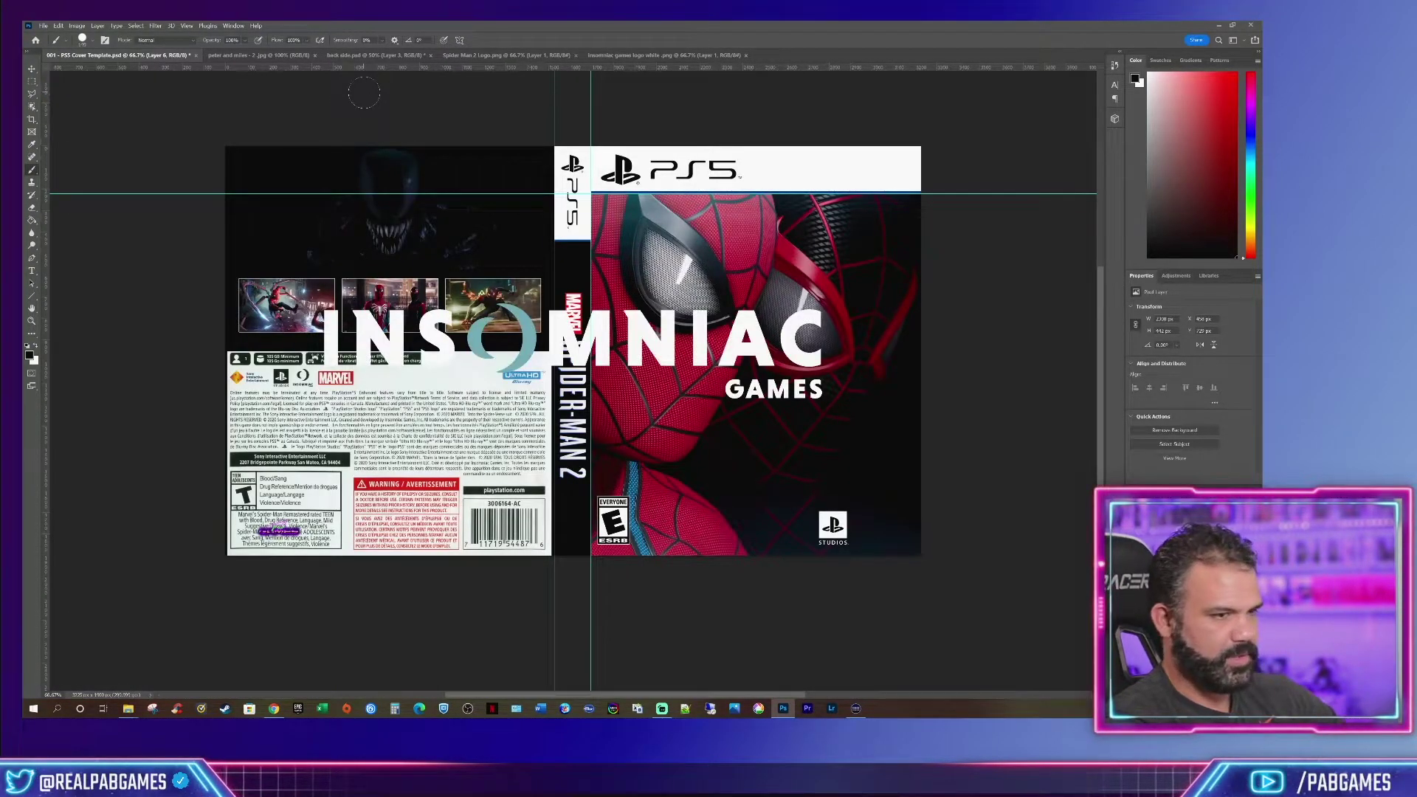
{"action": "key", "text": "ctrl+t"}
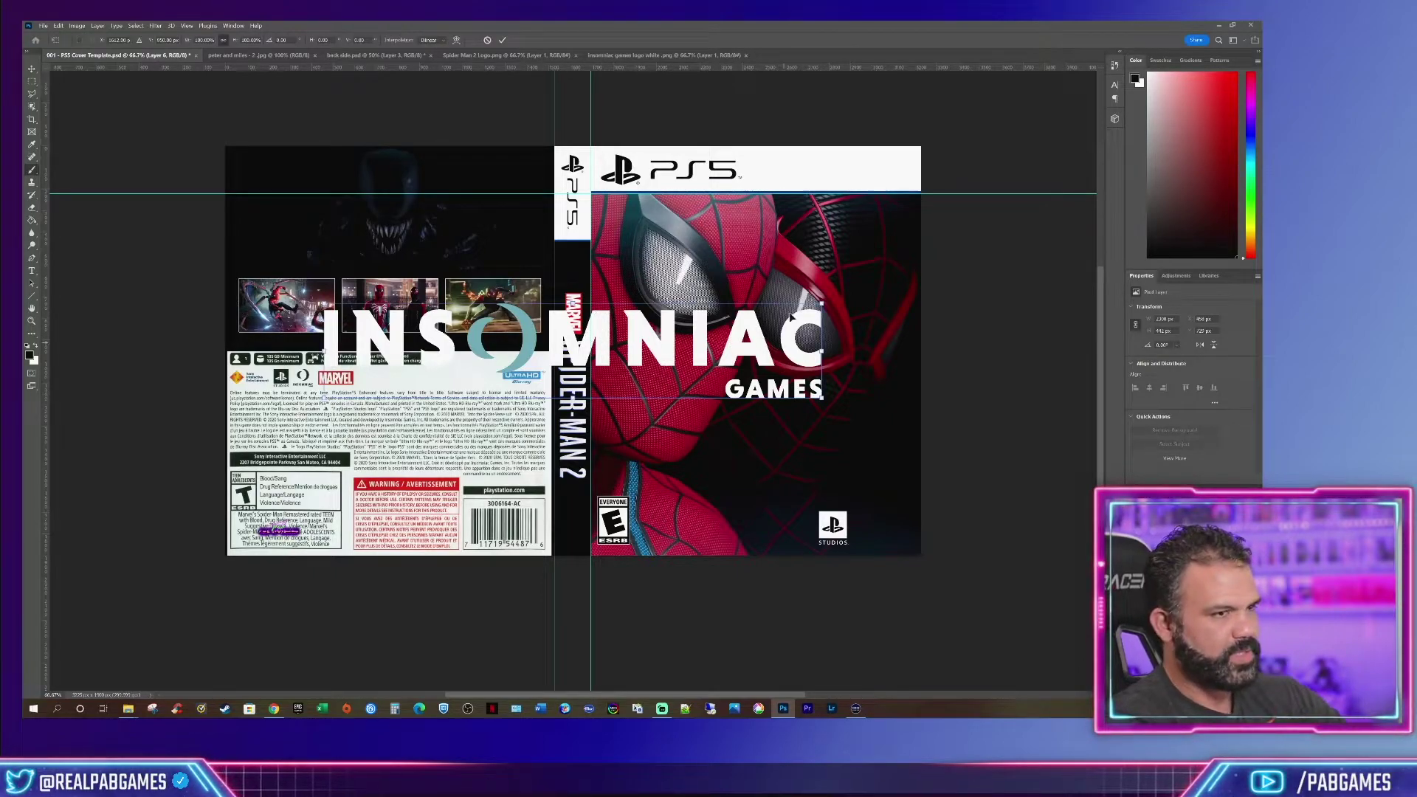
{"action": "left_click_drag", "start_coordinate": [826, 401], "coordinate": [905, 533]}
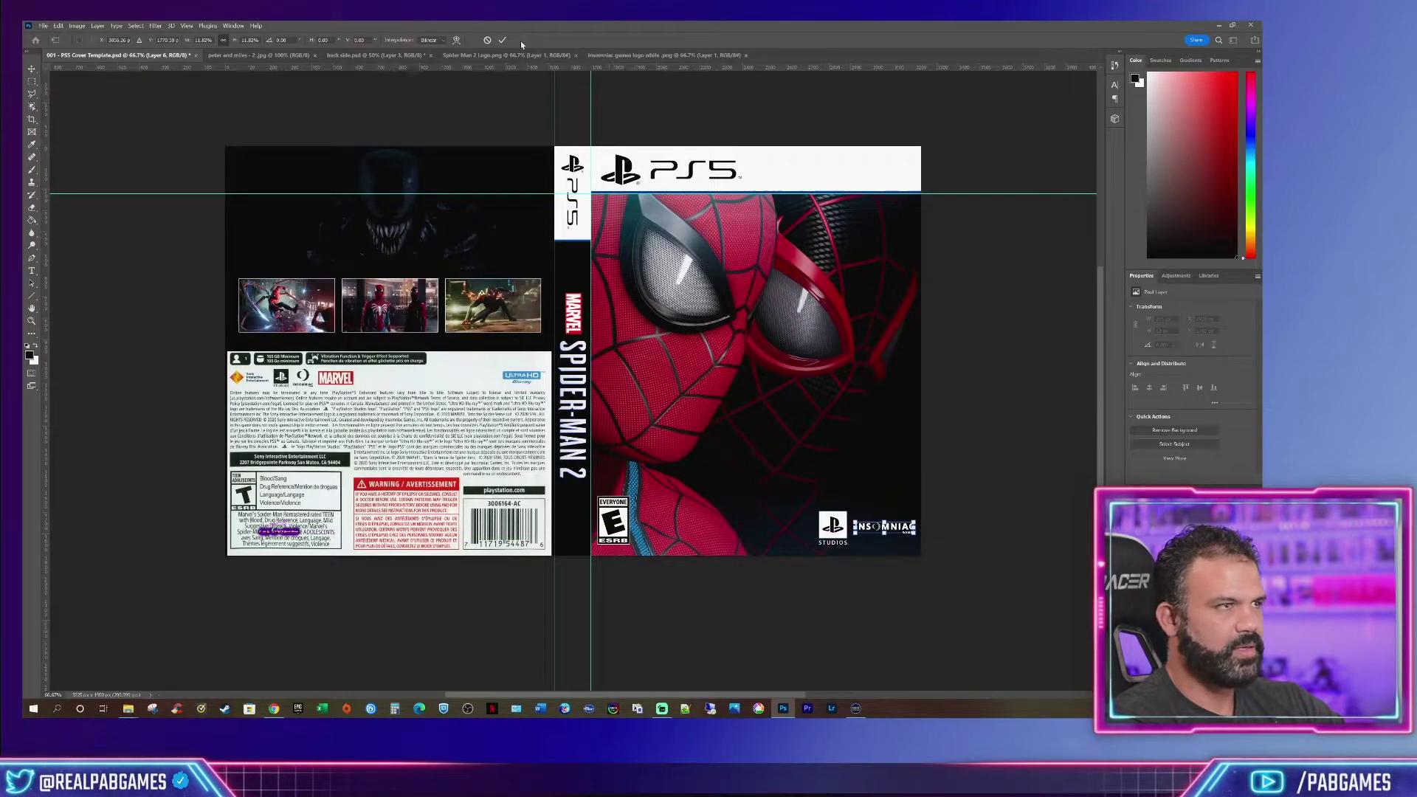
{"action": "left_click", "coordinate": [502, 40]}
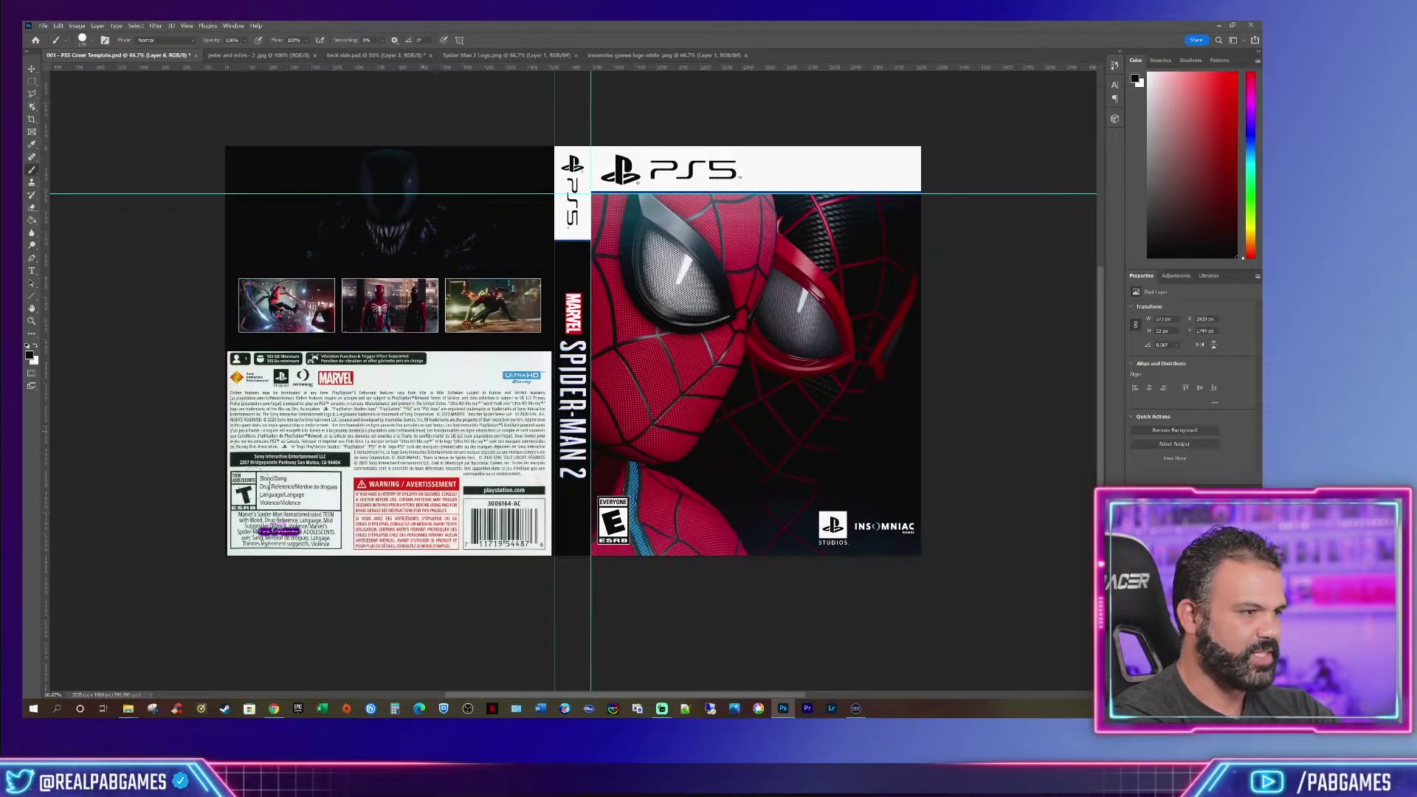
{"action": "left_click", "coordinate": [32, 68]}
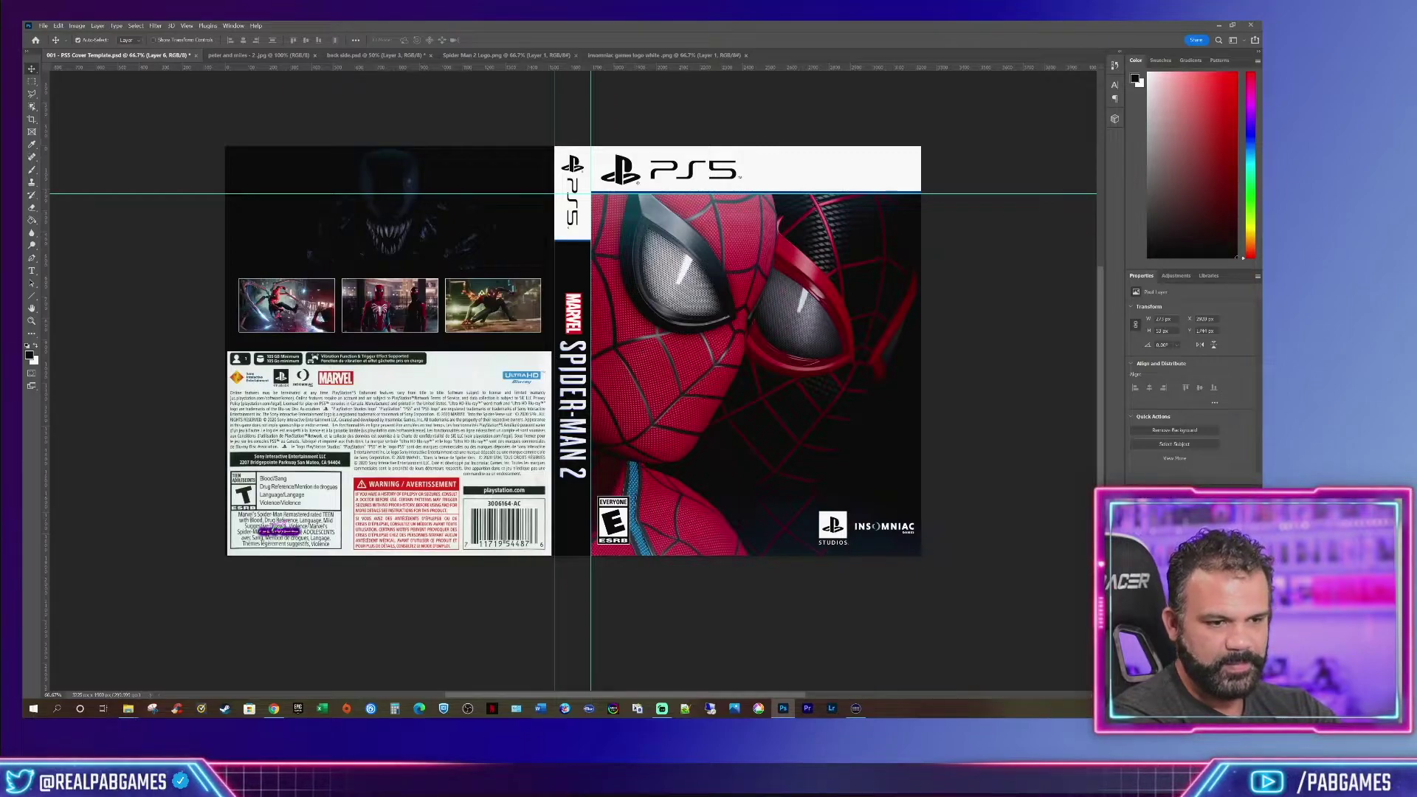
Select the barcode rectangle under the playstation.com label on the back cover, fill it with black and deselect it
{"action": "left_click", "coordinate": [592, 491]}
{"action": "key", "text": "m"}
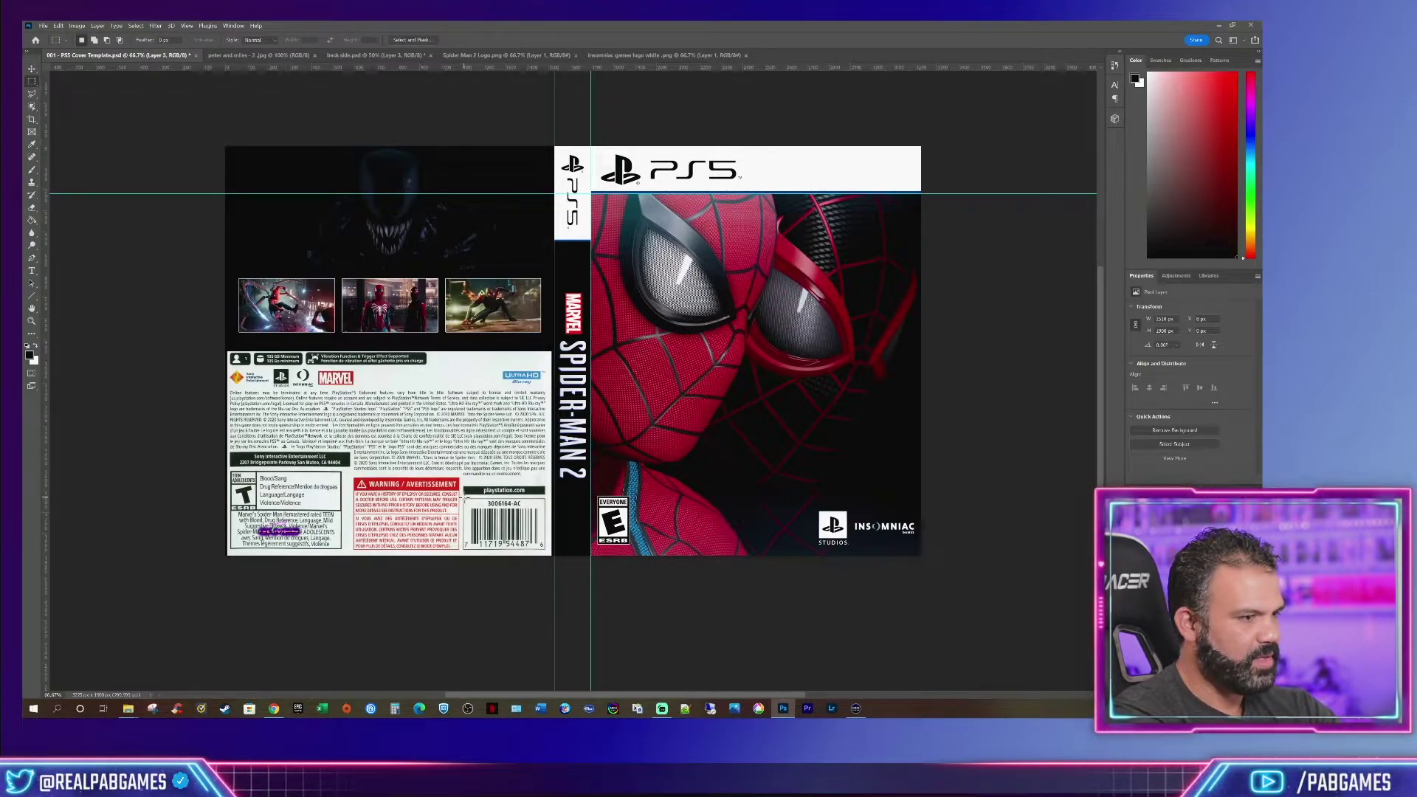
{"action": "mouse_move", "coordinate": [464, 499]}
{"action": "left_mouse_down"}
{"action": "mouse_move", "coordinate": [530, 504]}
{"action": "mouse_move", "coordinate": [525, 537]}
{"action": "mouse_move", "coordinate": [546, 550]}
{"action": "mouse_move", "coordinate": [454, 520]}
{"action": "mouse_move", "coordinate": [535, 509]}
{"action": "mouse_move", "coordinate": [517, 539]}
{"action": "mouse_move", "coordinate": [472, 545]}
{"action": "left_mouse_up"}
{"action": "key", "text": "b"}
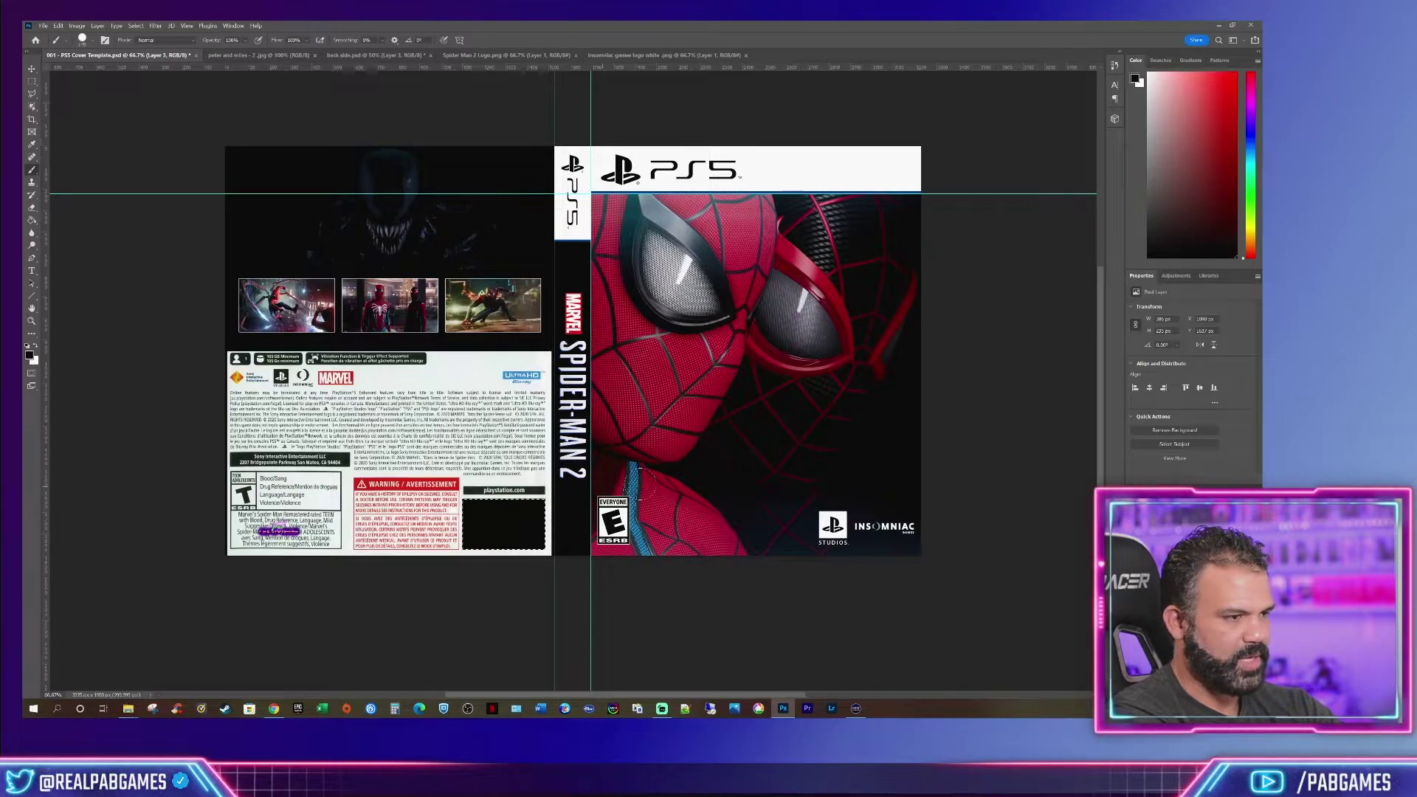
{"action": "key", "text": "ctrl+d"}
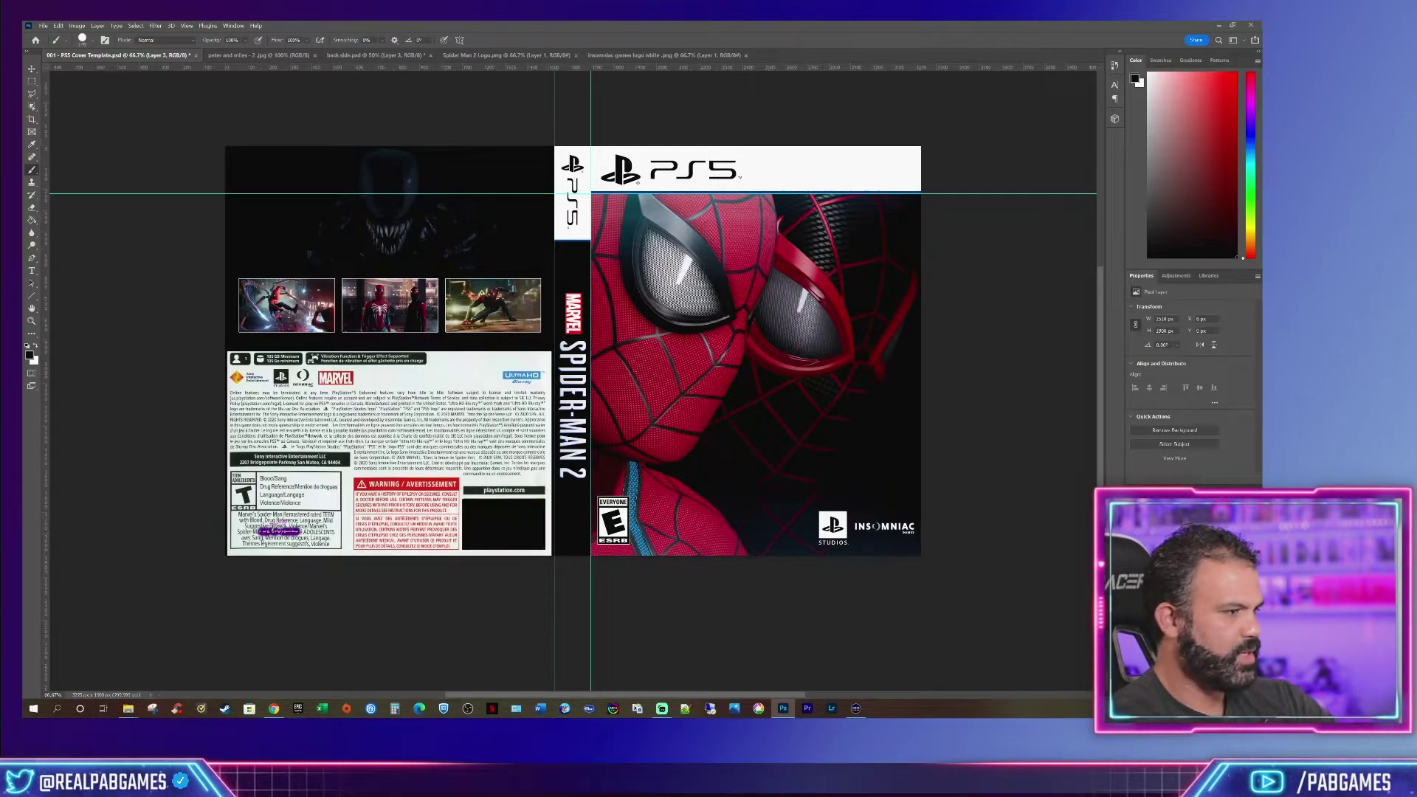
Move the PAB Games logo from the rating box onto the black barcode rectangle and enlarge it to fit there
{"action": "left_click", "coordinate": [281, 532], "text": "ctrl"}
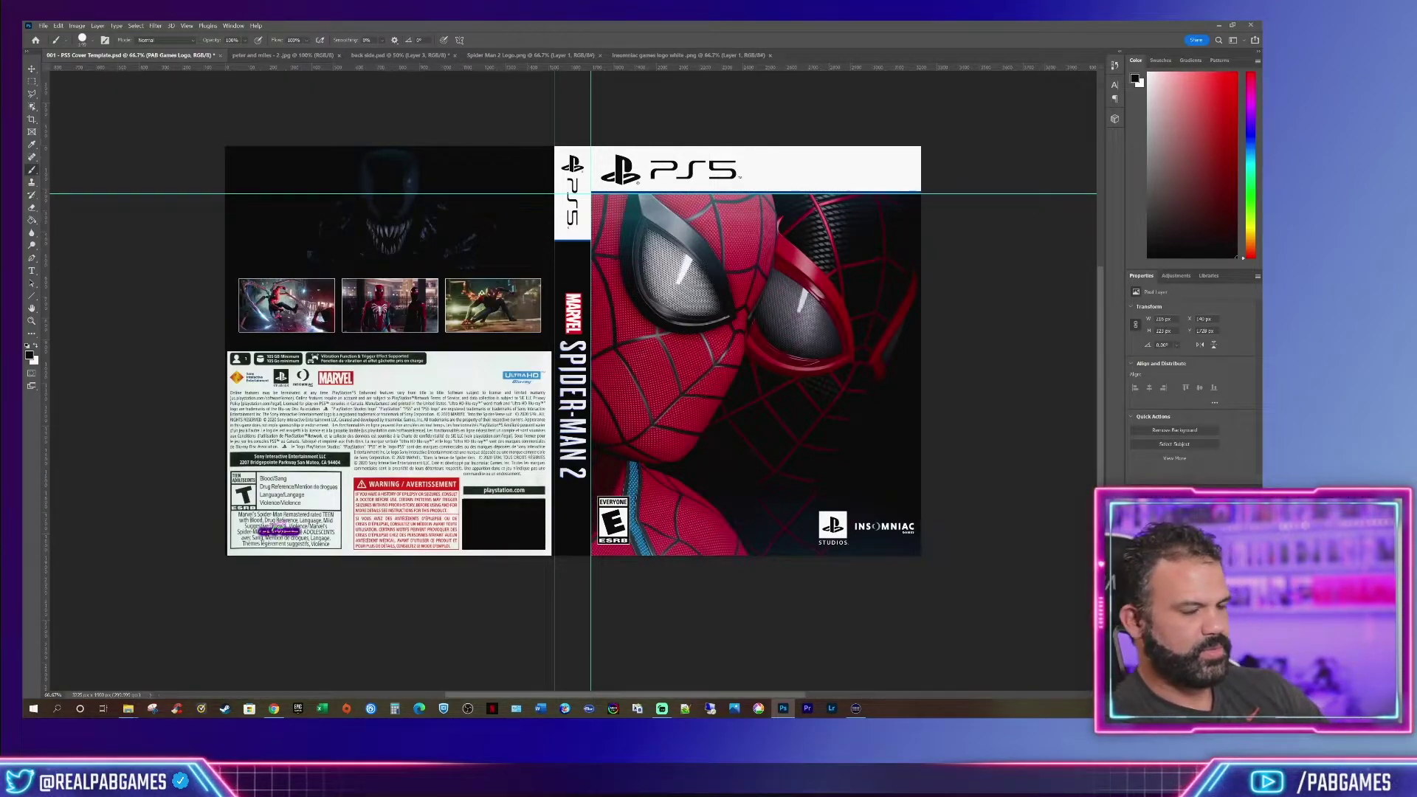
{"action": "key", "text": "ctrl+t"}
{"action": "left_click_drag", "start_coordinate": [292, 546], "coordinate": [515, 541]}
{"action": "key", "text": "Return"}
{"action": "key", "text": "ctrl+plus"}
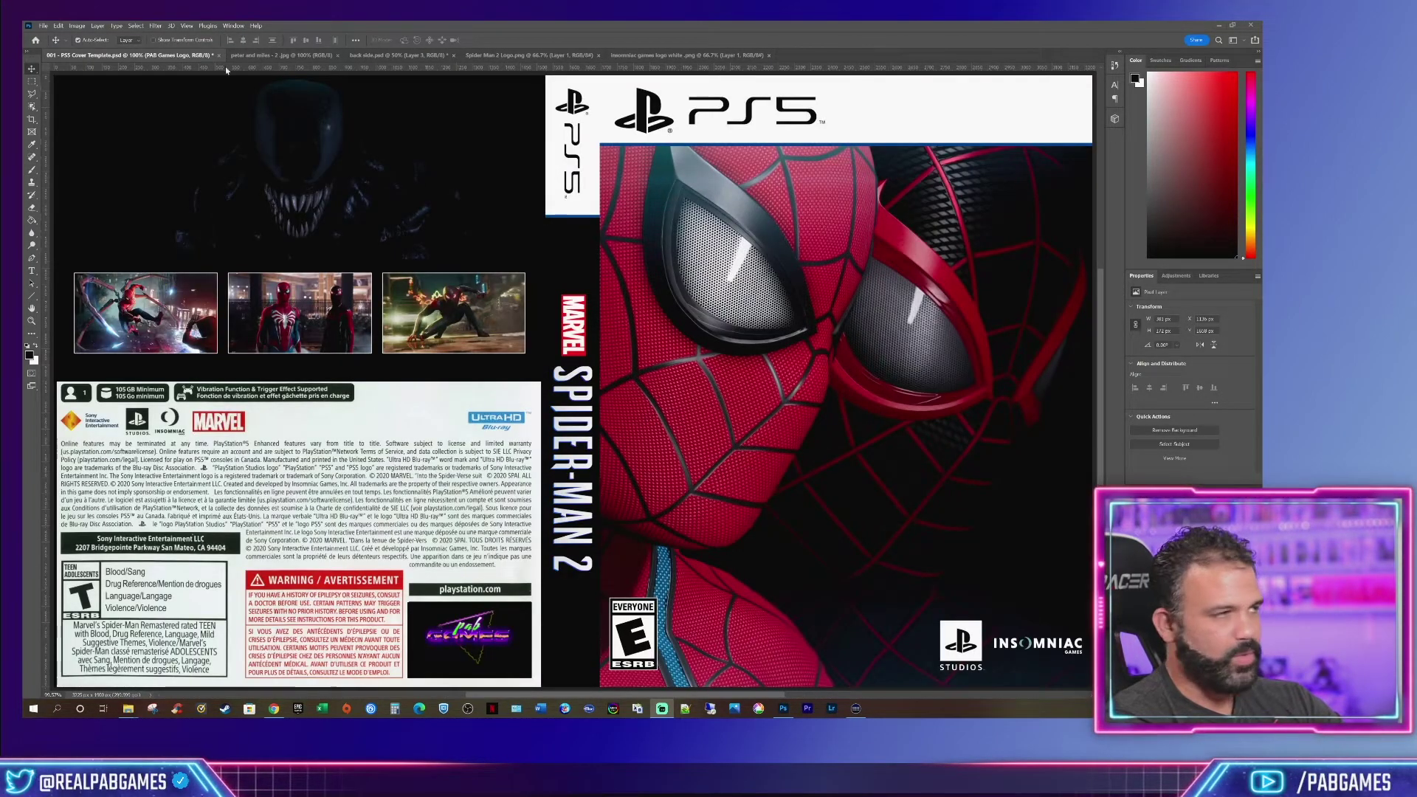
Check the cover's pixel dimensions and resolution in the Image Size dialog, then close it with the values as they are
{"action": "left_click", "coordinate": [77, 26]}
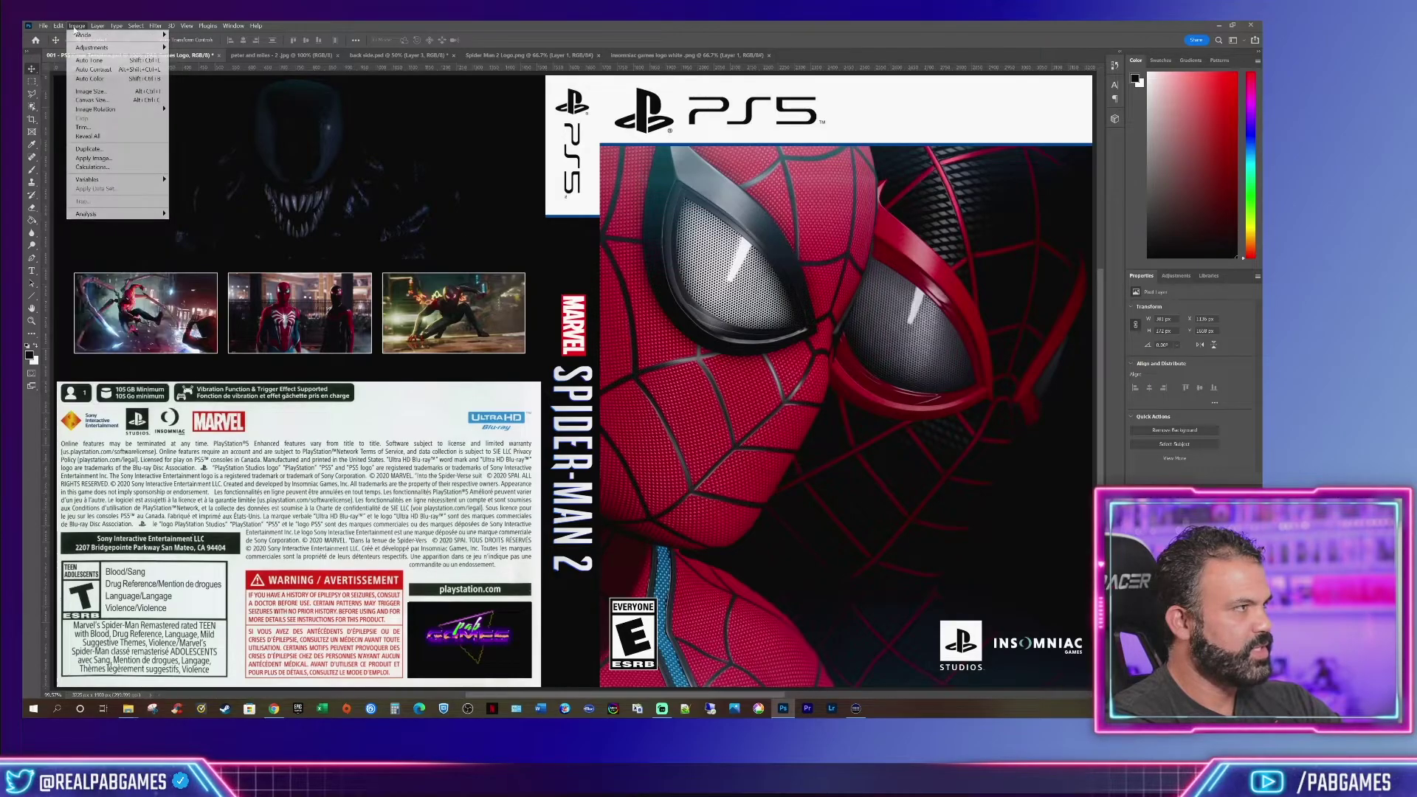
{"action": "left_click", "coordinate": [90, 91]}
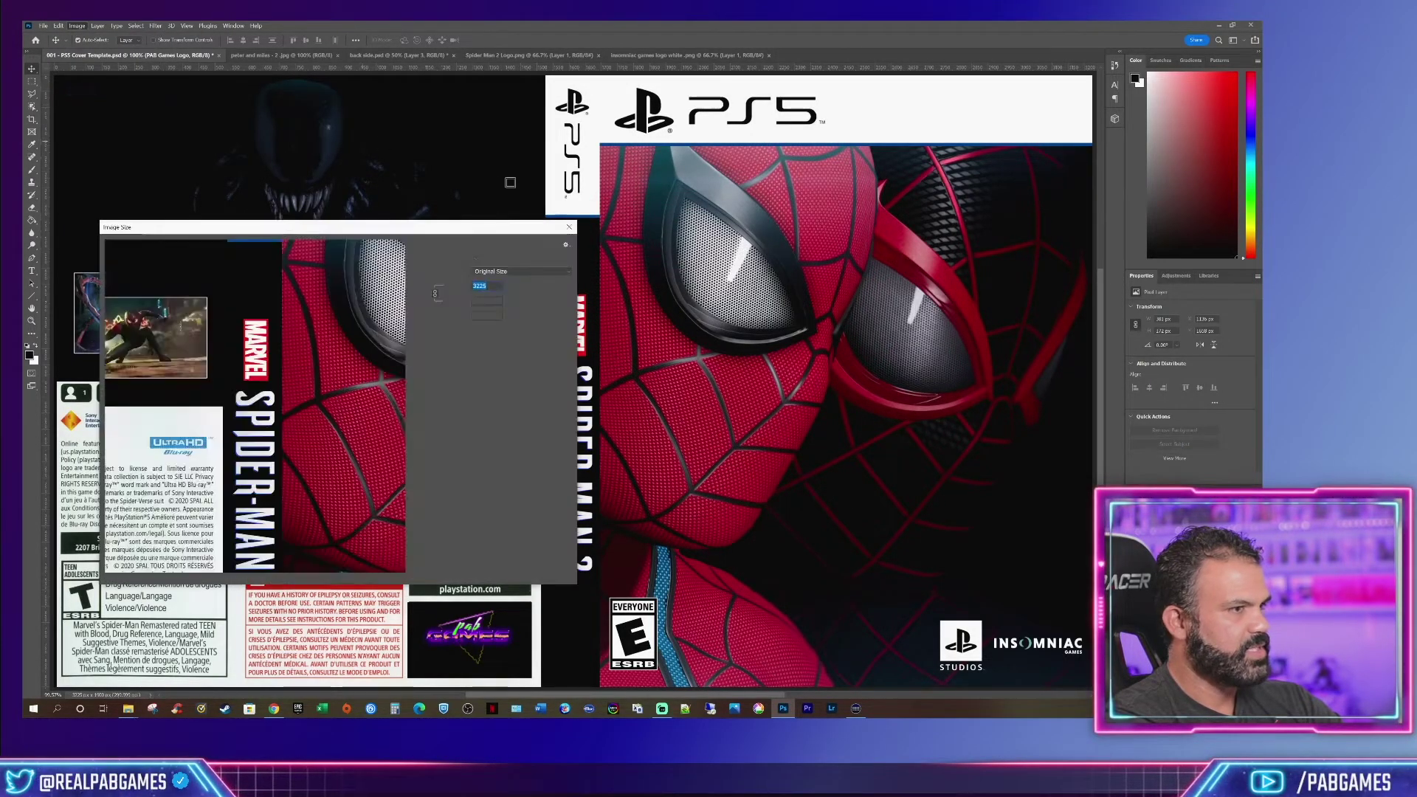
{"action": "left_click_drag", "start_coordinate": [417, 225], "coordinate": [594, 212]}
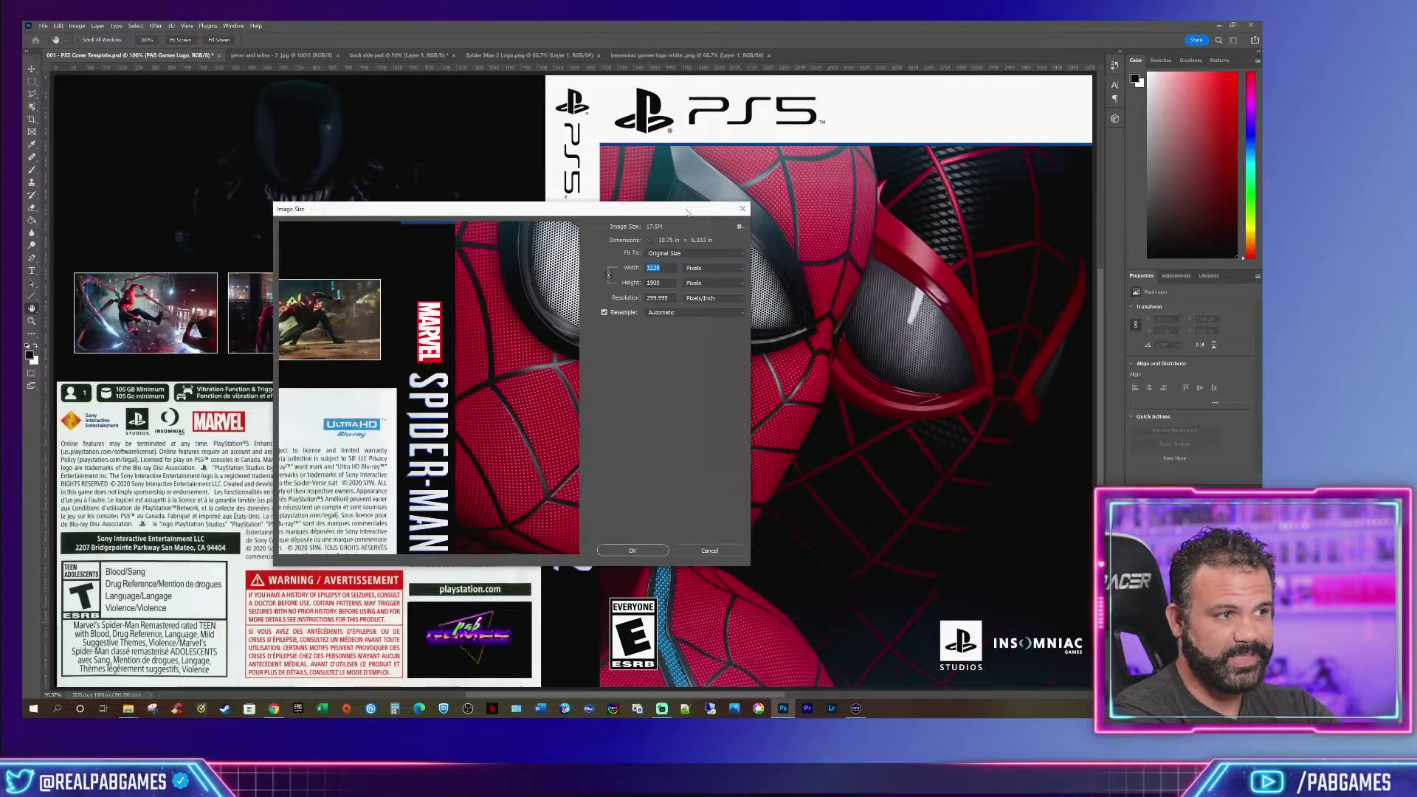
{"action": "left_click_drag", "start_coordinate": [697, 209], "coordinate": [712, 185]}
{"action": "left_click_drag", "start_coordinate": [765, 541], "coordinate": [891, 617]}
{"action": "left_click_drag", "start_coordinate": [642, 187], "coordinate": [420, 96]}
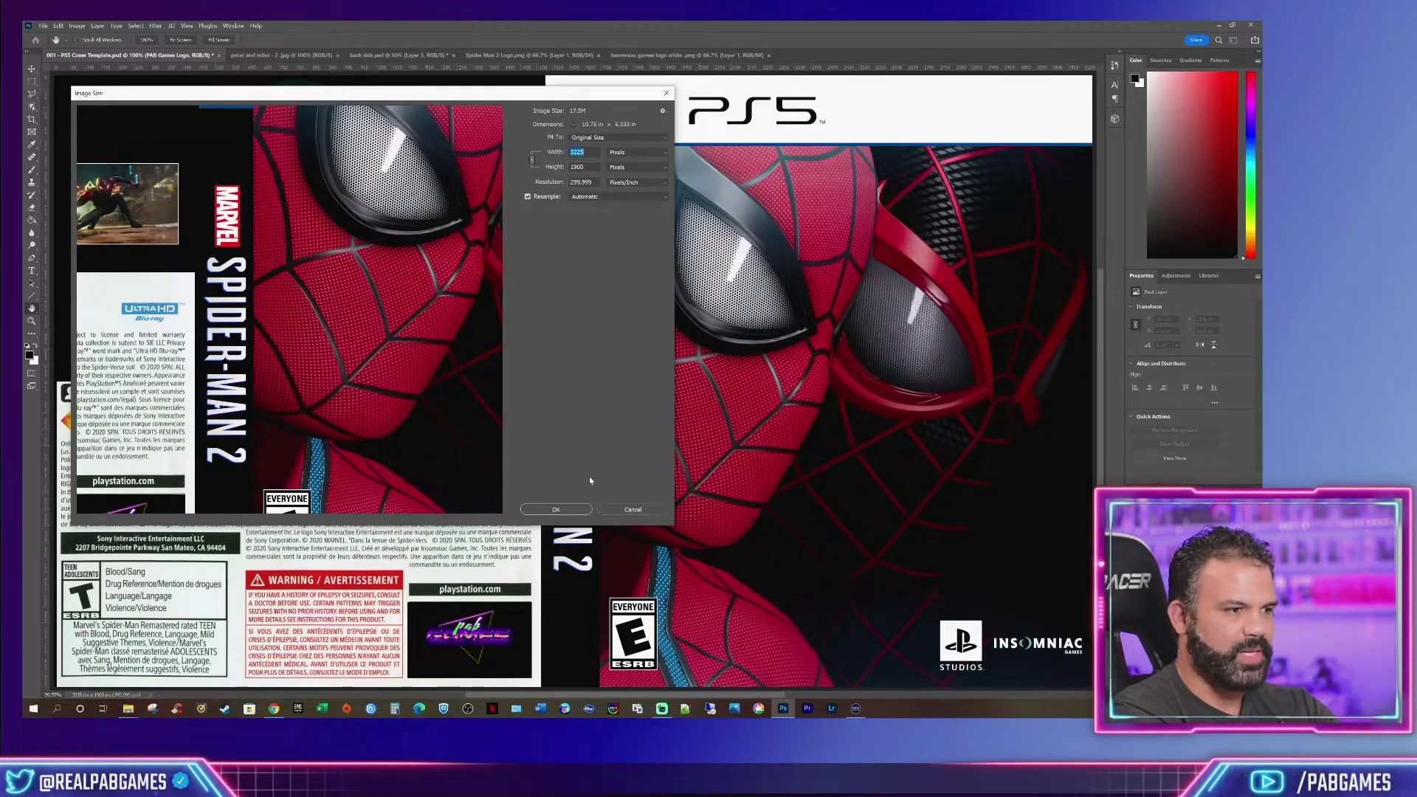
{"action": "left_click", "coordinate": [556, 510]}
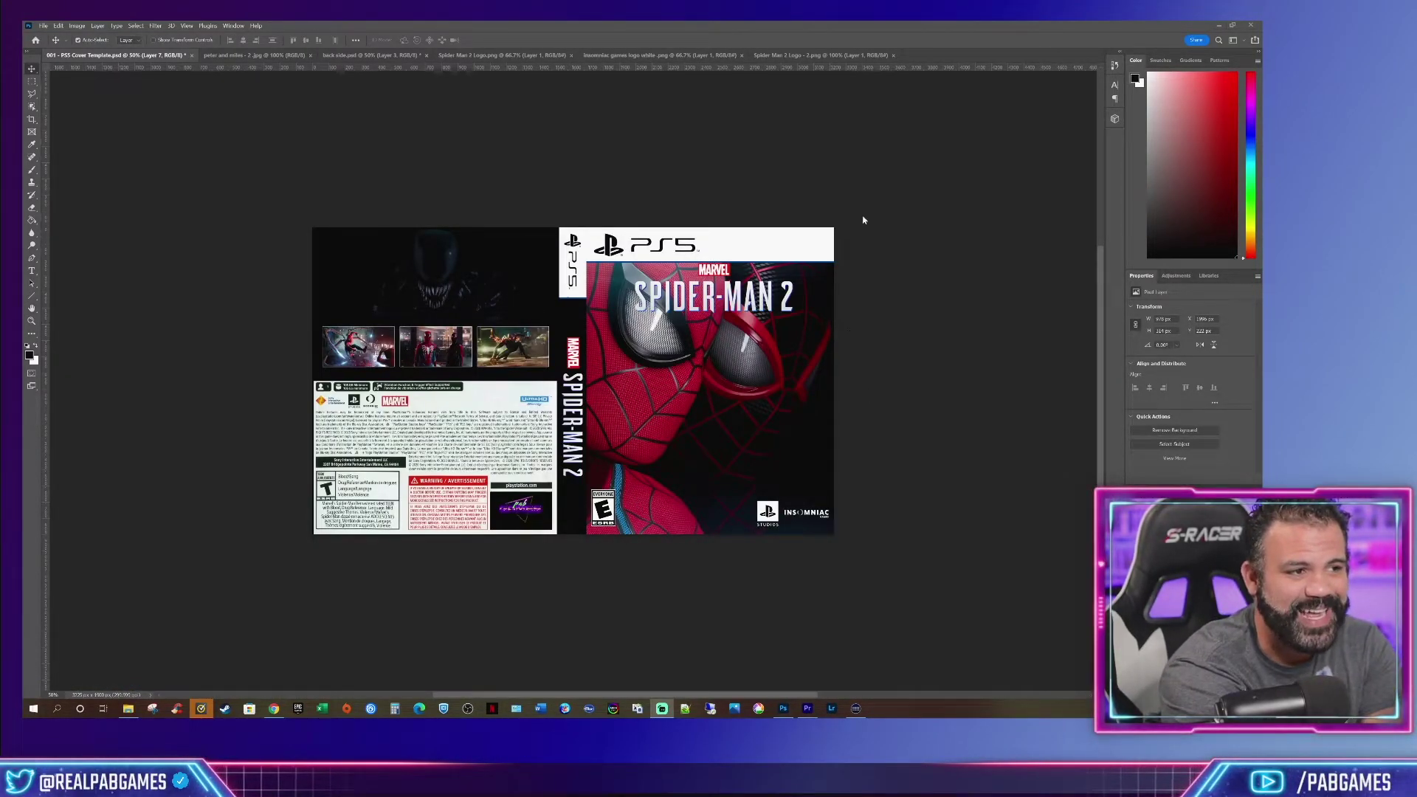
Review the source artwork in Spider Man 2 Logo - 2.png and nudge the Spider-Man 2 logo on the front cover slightly down
{"action": "scroll", "coordinate": [717, 323], "scroll_direction": "up", "scroll_amount": 1}
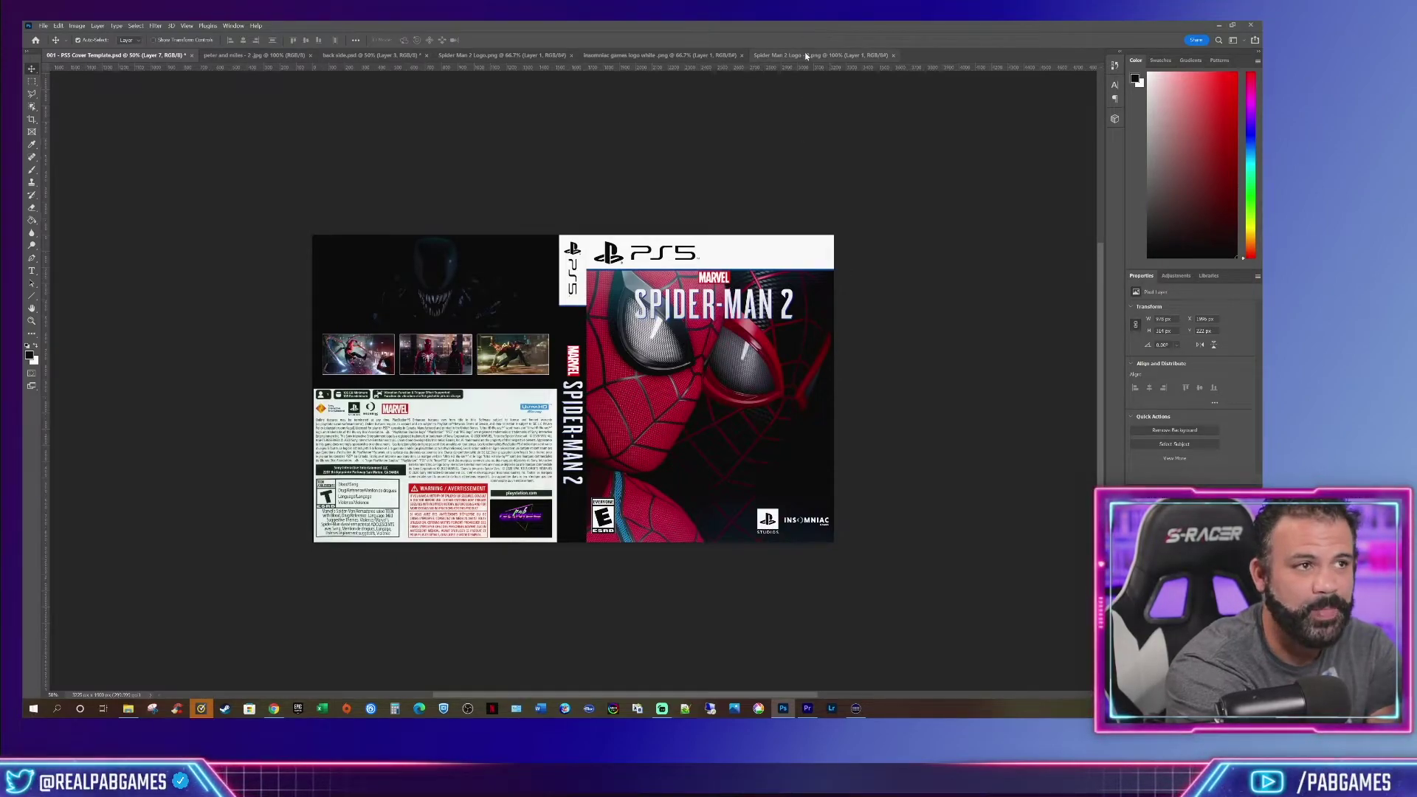
{"action": "left_click", "coordinate": [761, 55]}
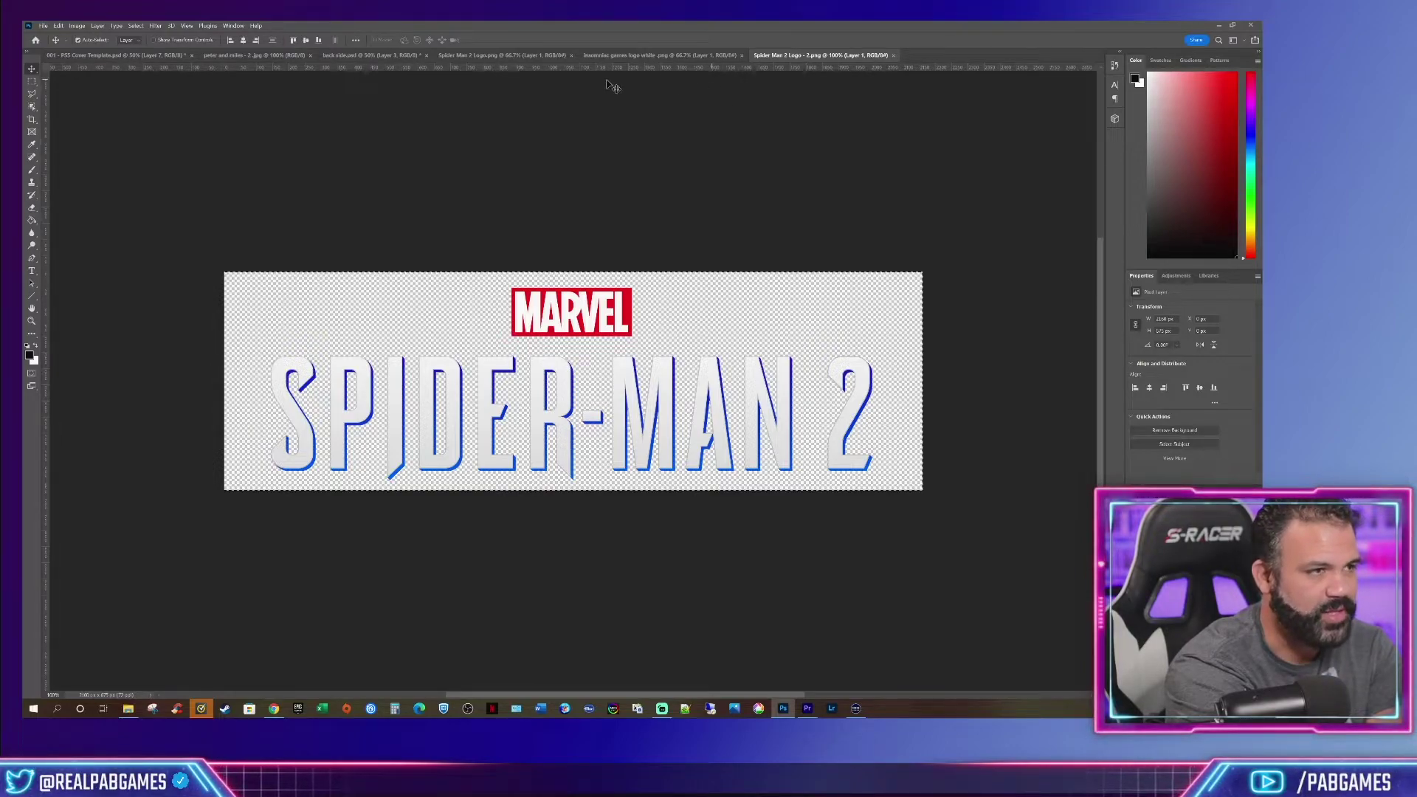
{"action": "left_click", "coordinate": [147, 56]}
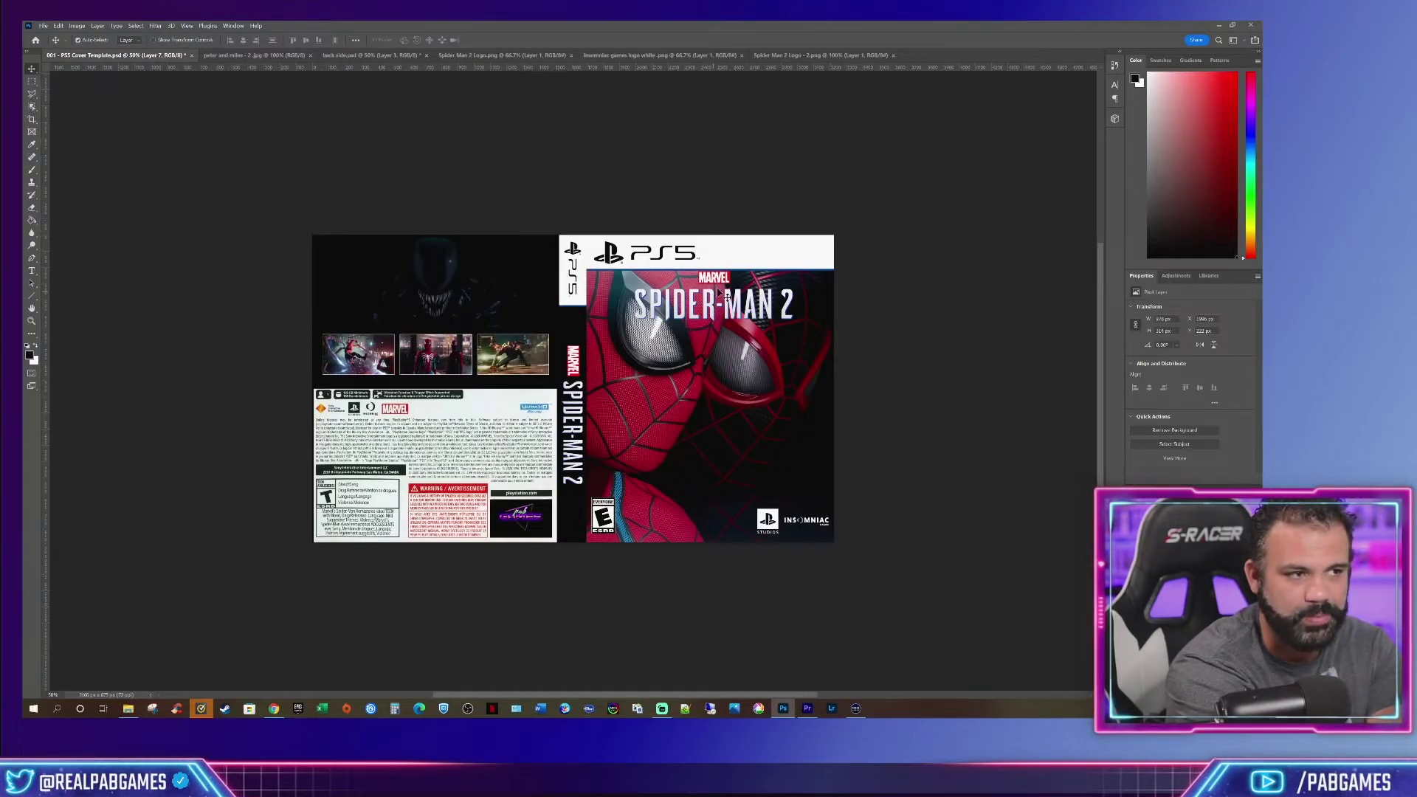
{"action": "mouse_move", "coordinate": [716, 284]}
{"action": "left_mouse_down"}
{"action": "mouse_move", "coordinate": [715, 333]}
{"action": "mouse_move", "coordinate": [717, 286]}
{"action": "left_mouse_up"}
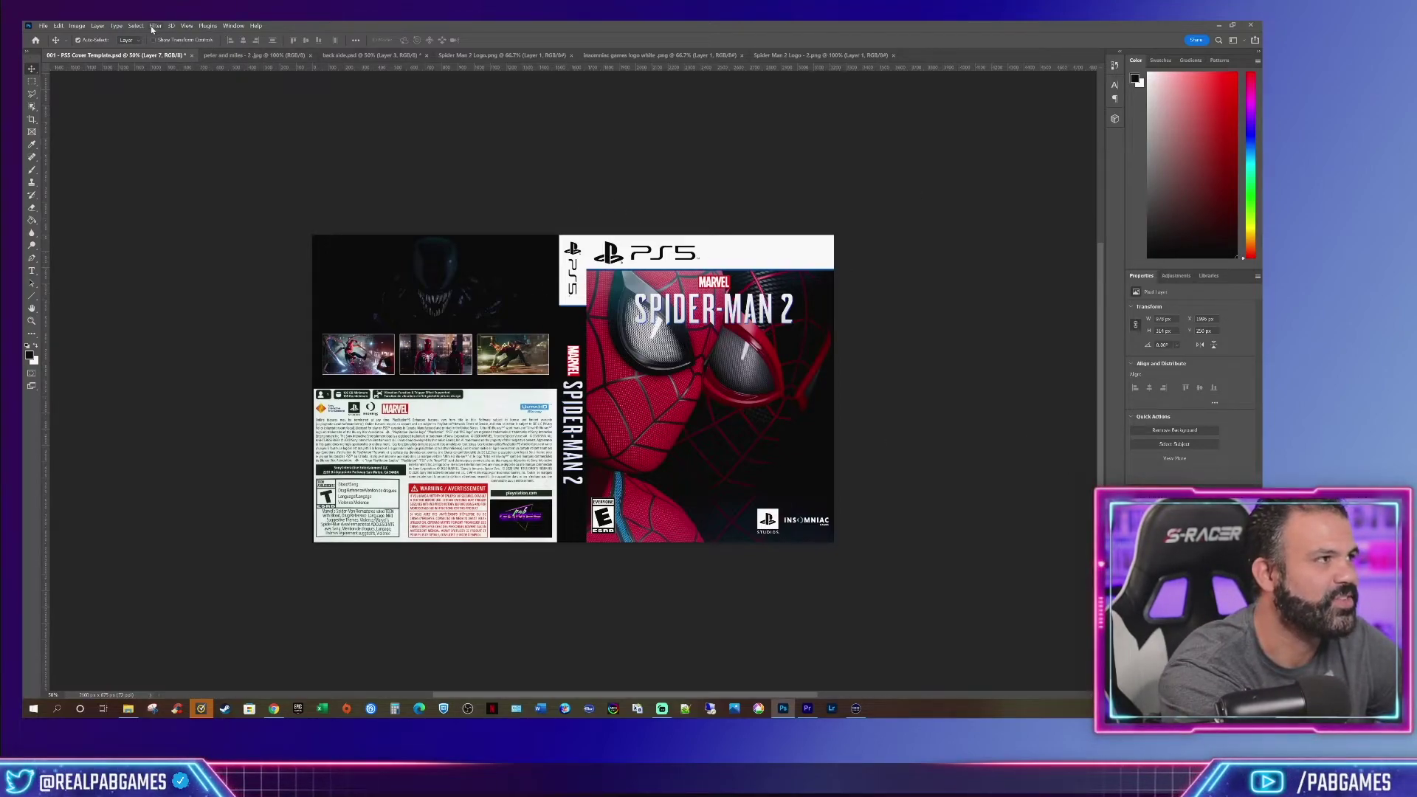
{"action": "left_click", "coordinate": [189, 26]}
{"action": "left_click", "coordinate": [216, 117]}
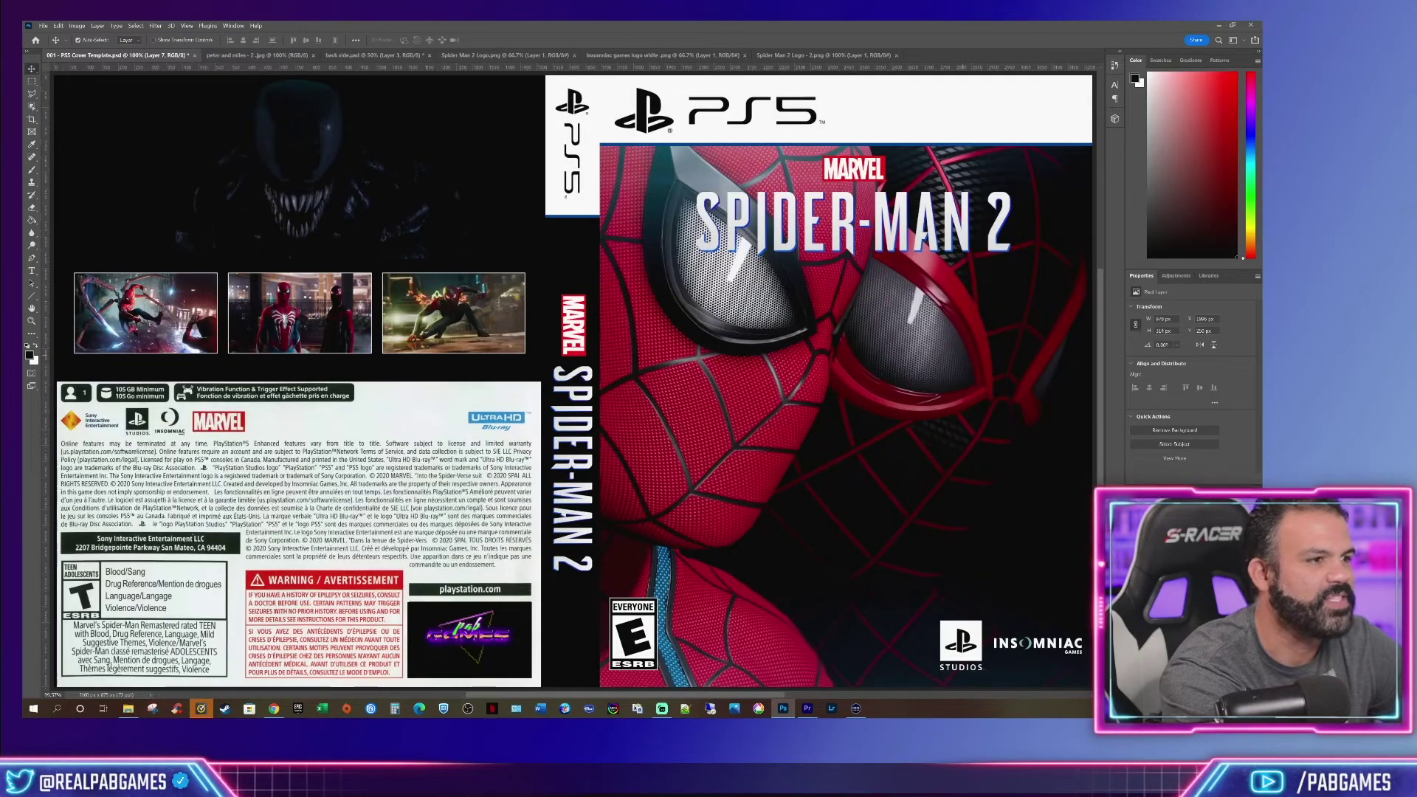